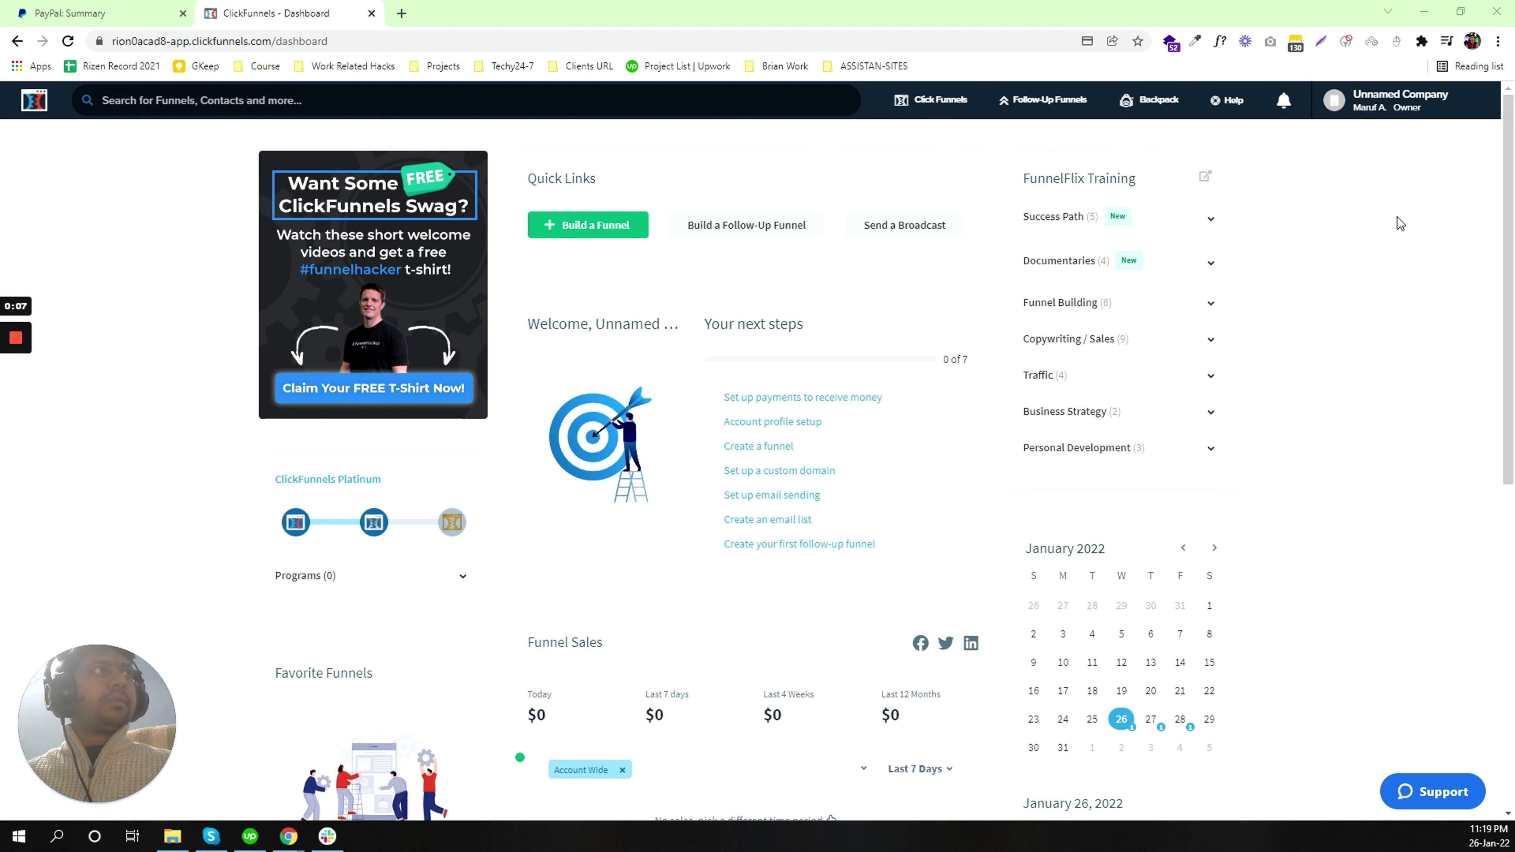
Step: Open the Payment Gateways section of the account settings
{"action": "left_click", "coordinate": [1377, 112]}
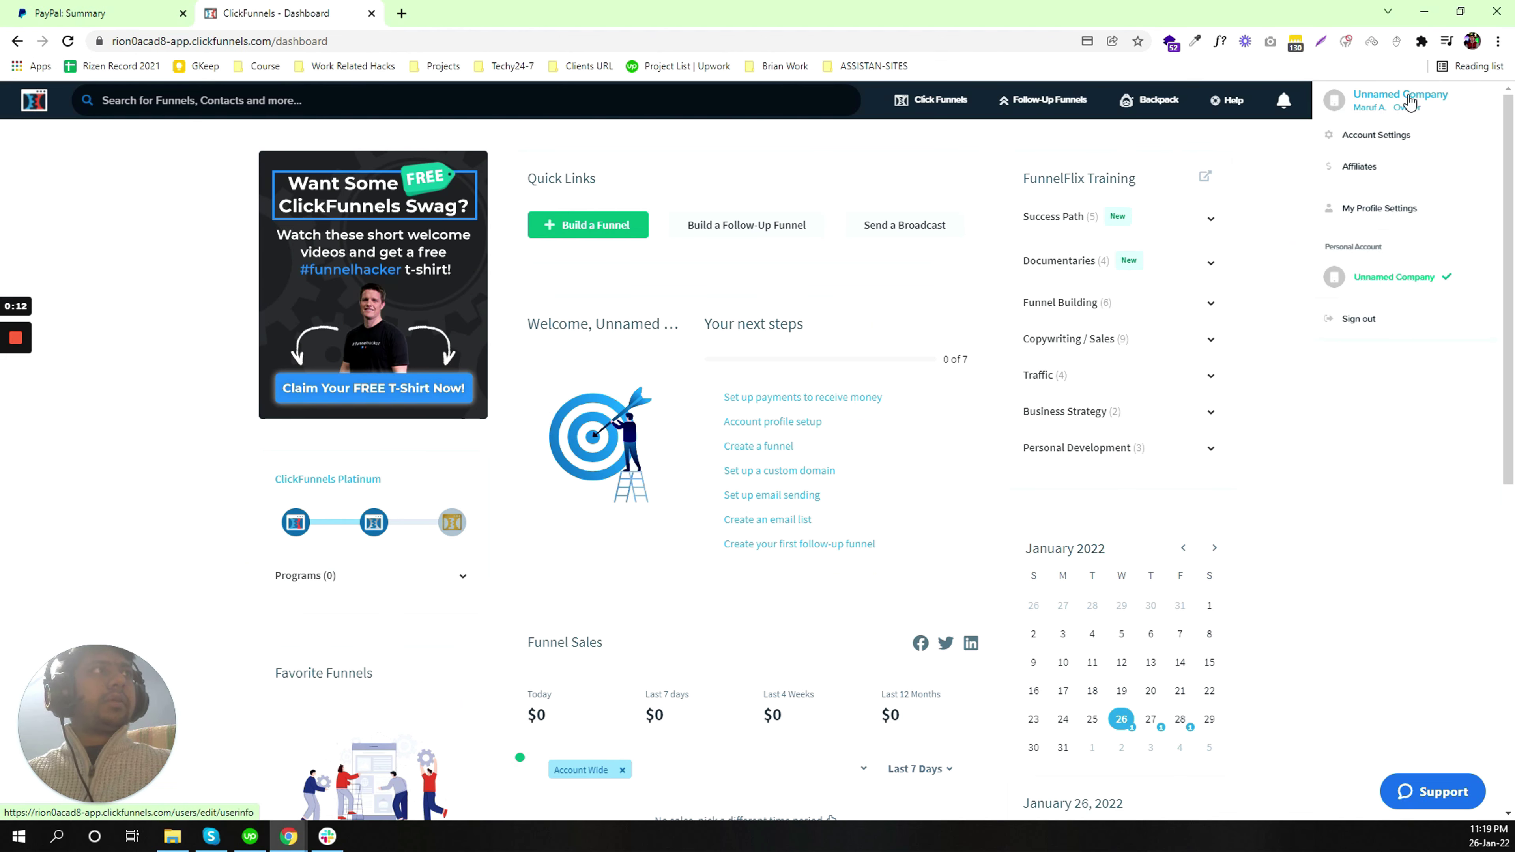
{"action": "left_click", "coordinate": [1376, 136]}
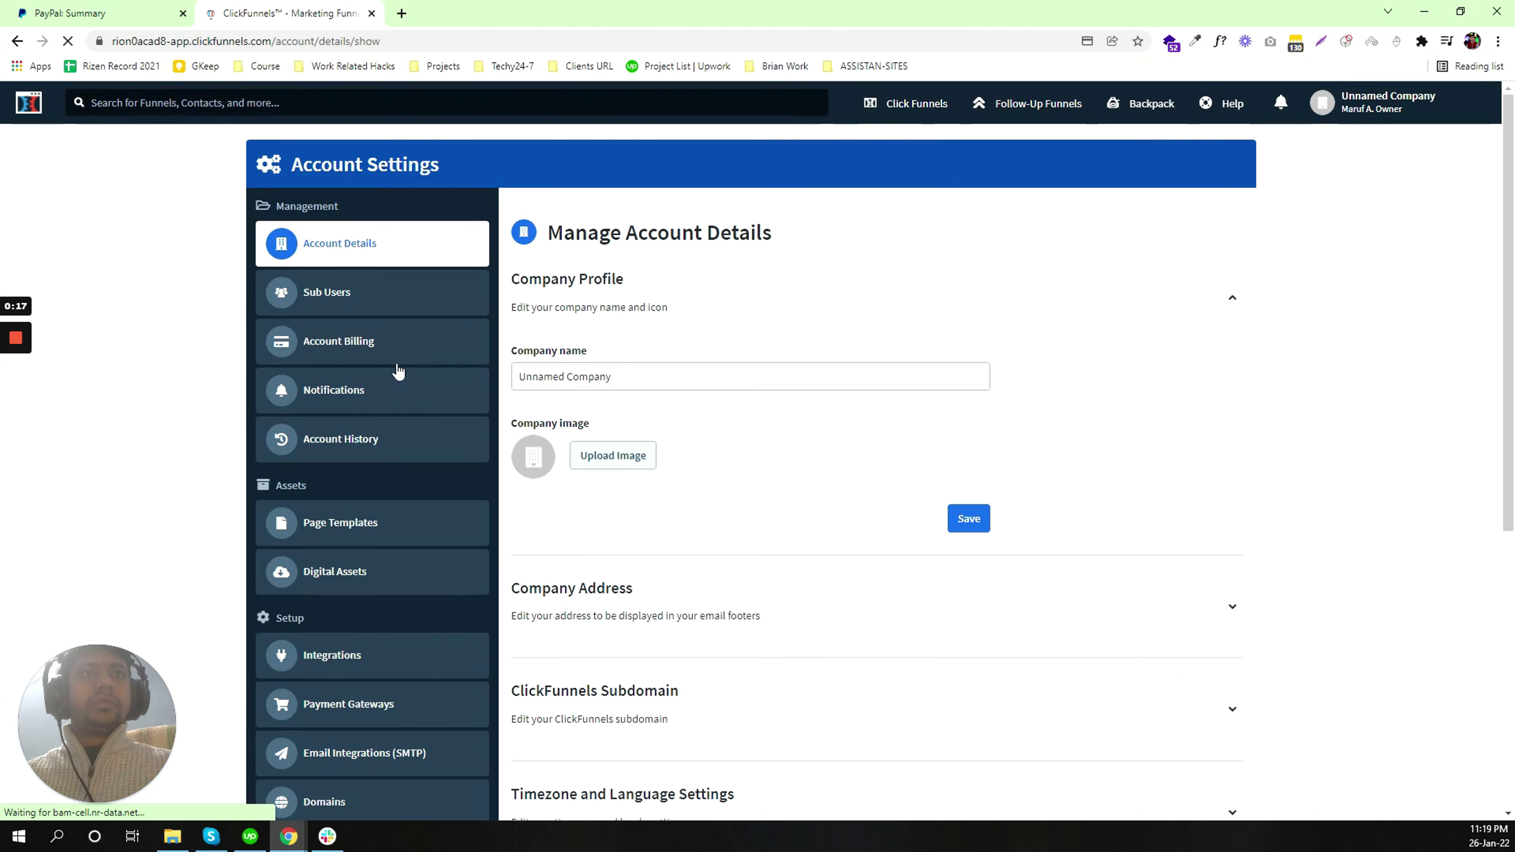
{"action": "scroll", "coordinate": [357, 403], "scroll_direction": "down", "scroll_amount": 3}
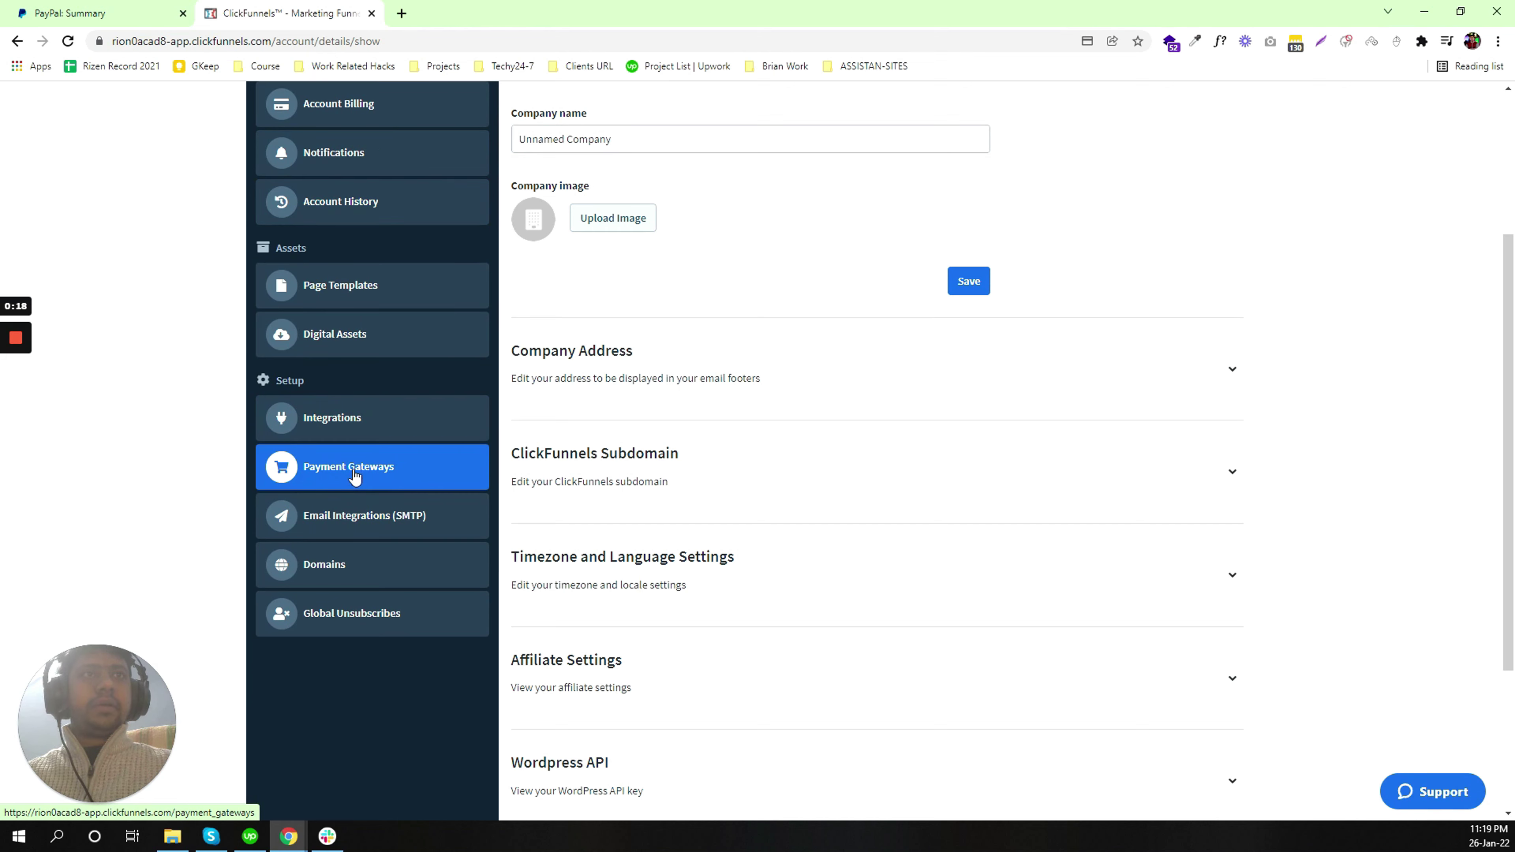
{"action": "left_click", "coordinate": [384, 472]}
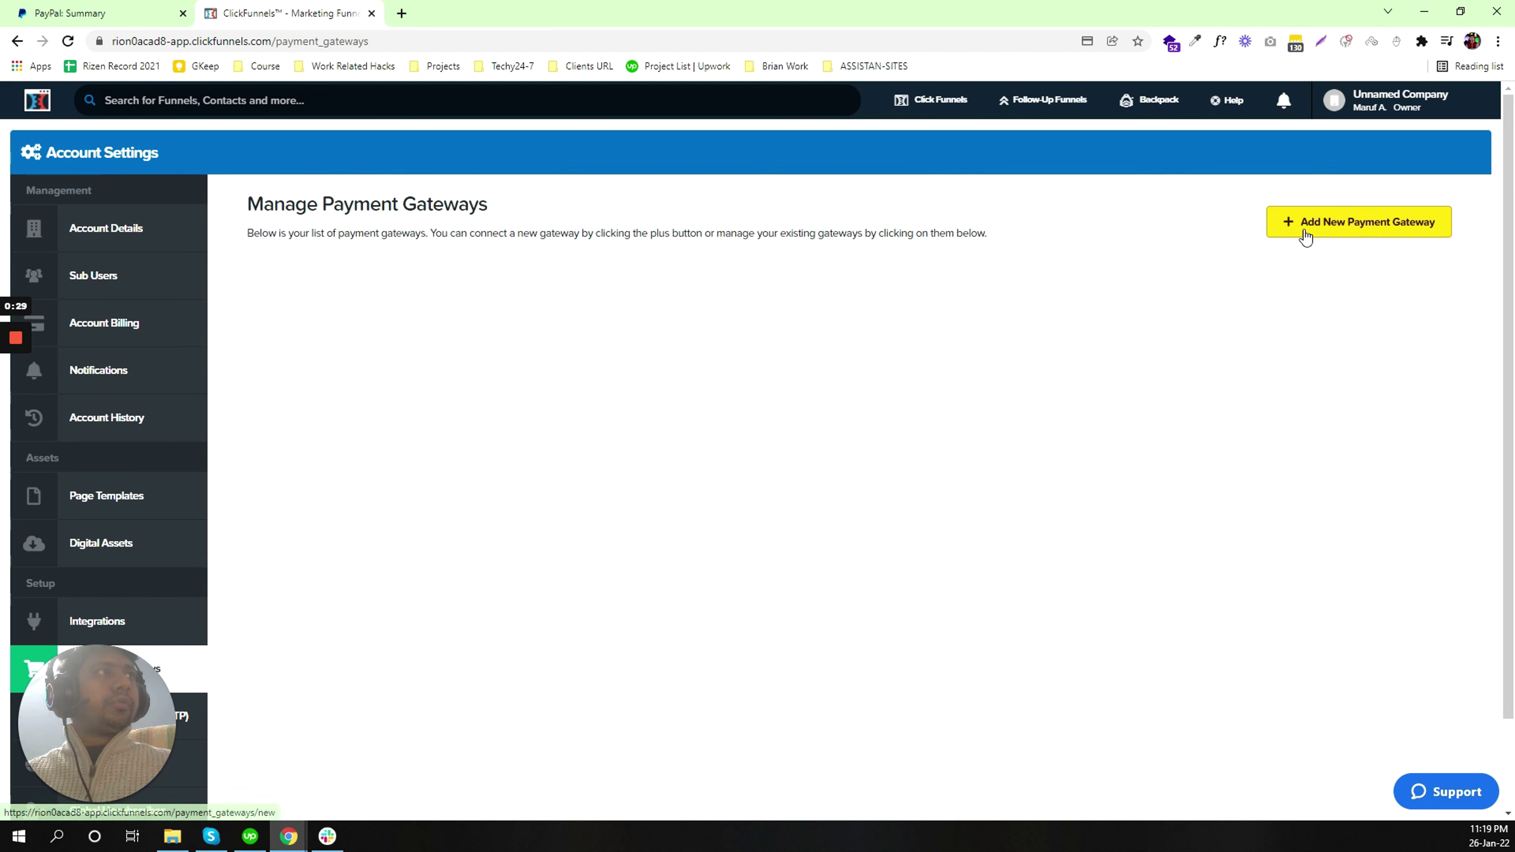
Step: Start adding a new PayPal V3 payment gateway and make its Client field ready for entry
{"action": "left_click", "coordinate": [1424, 233]}
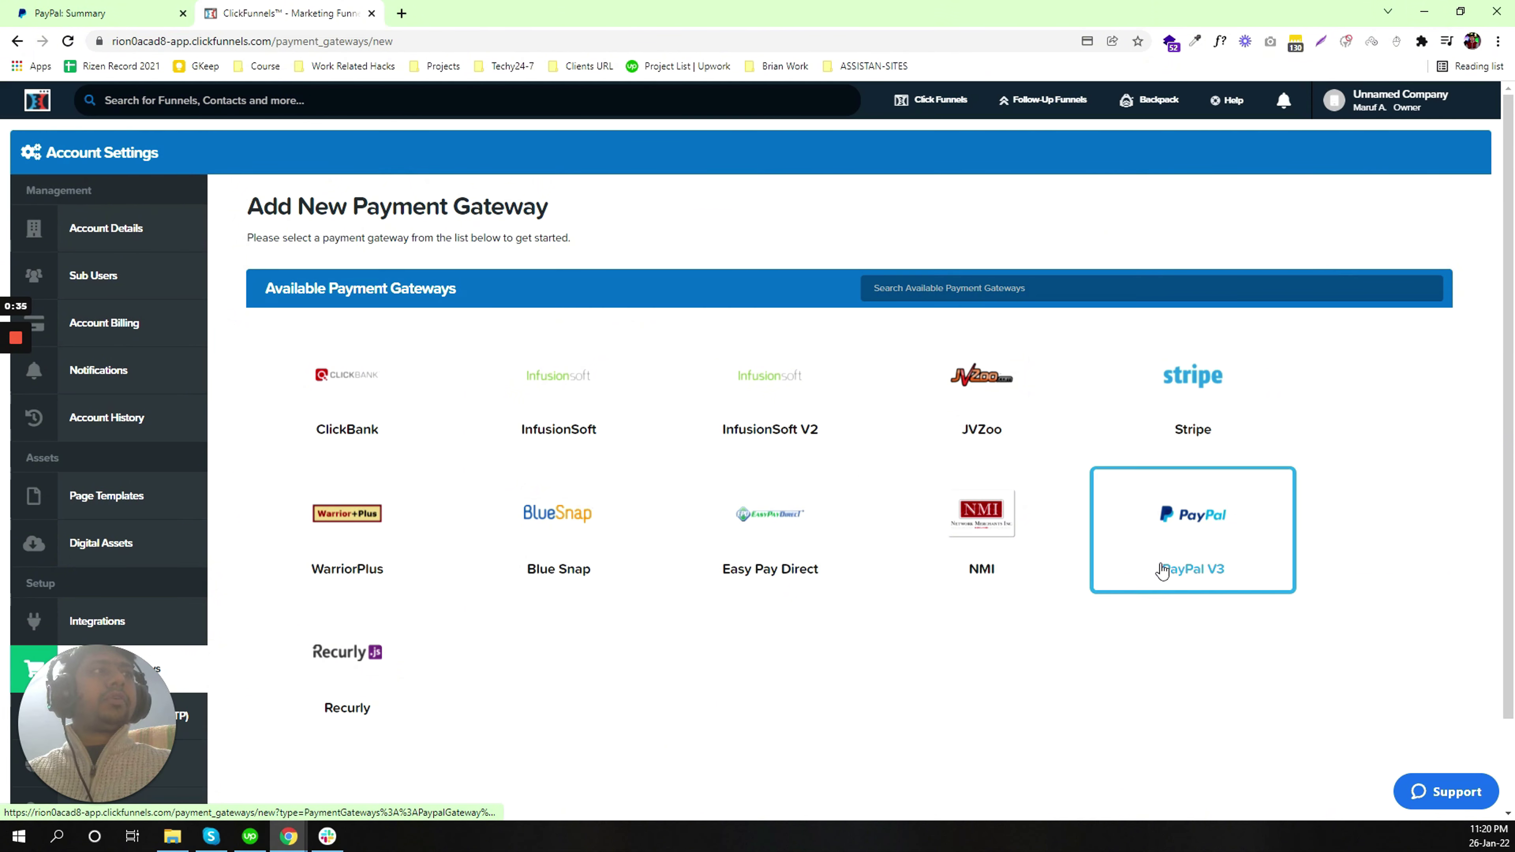
{"action": "scroll", "coordinate": [1112, 570], "scroll_direction": "down", "scroll_amount": 2}
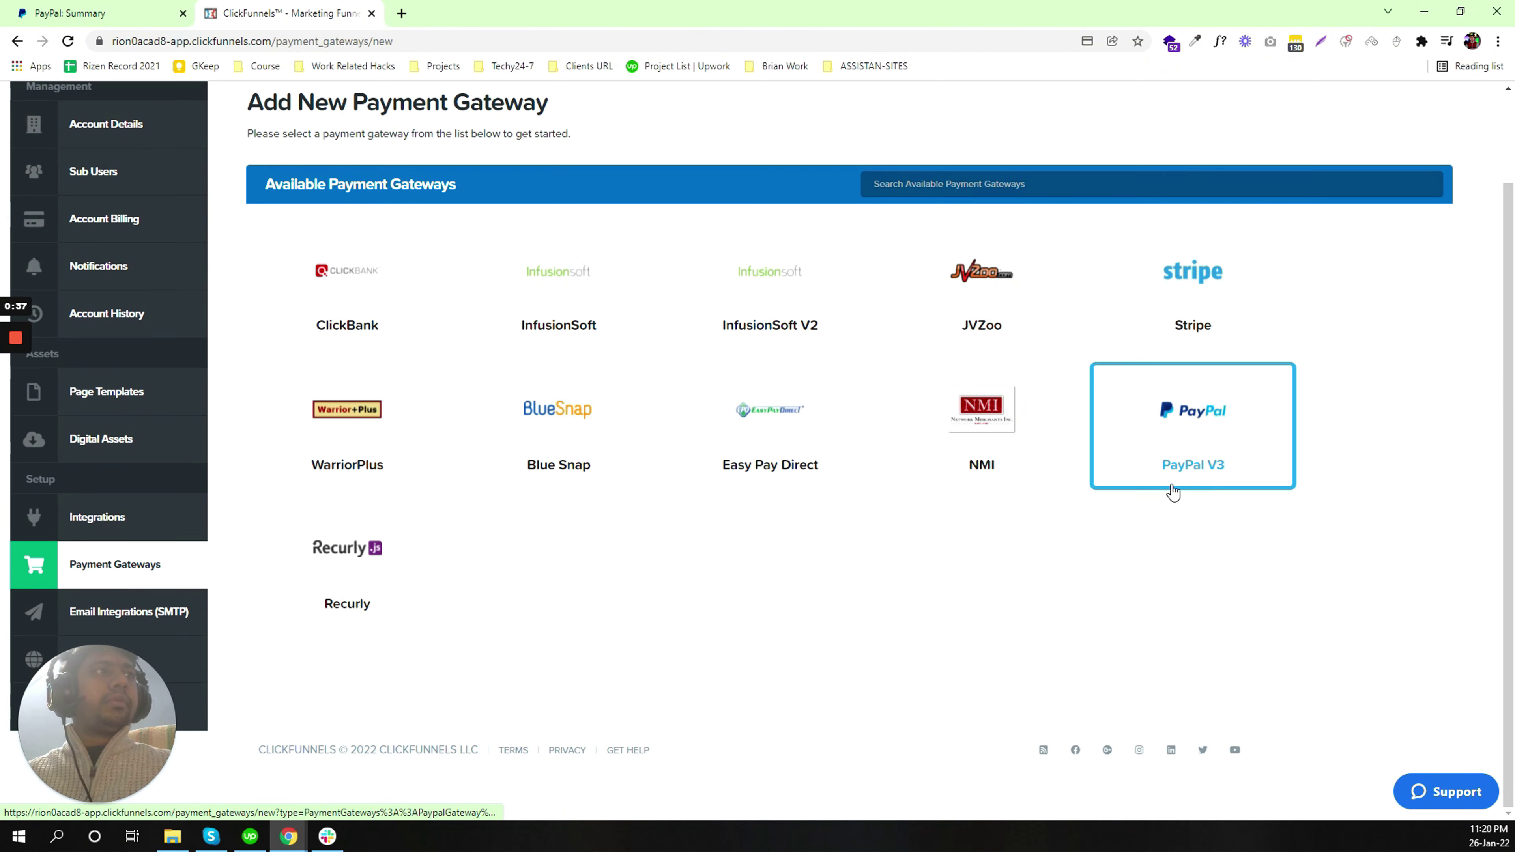
{"action": "scroll", "coordinate": [1211, 435], "scroll_direction": "up", "scroll_amount": 2}
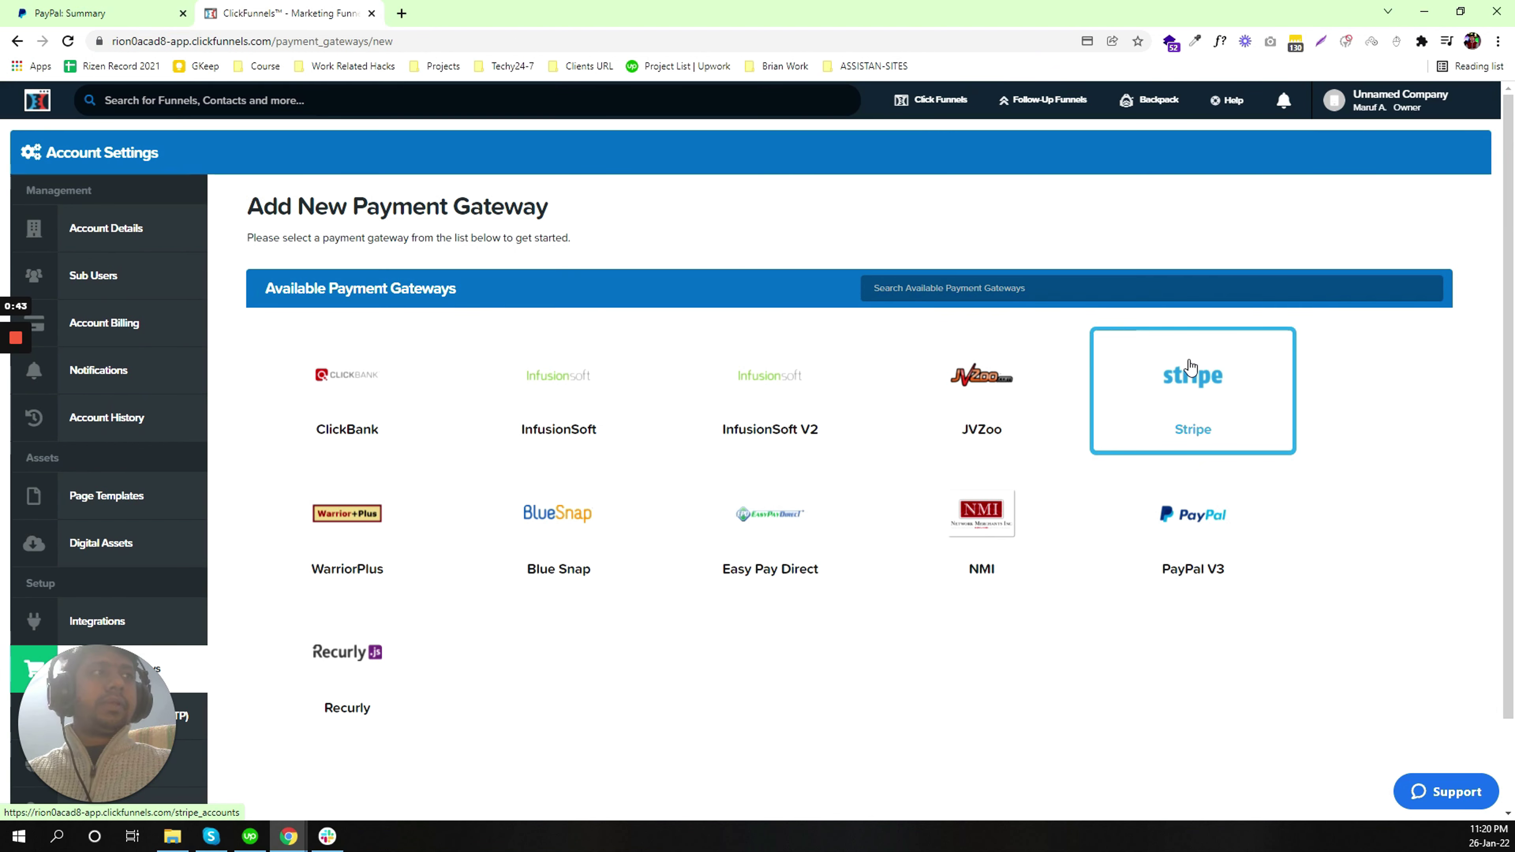
{"action": "scroll", "coordinate": [1216, 454], "scroll_direction": "down", "scroll_amount": 2}
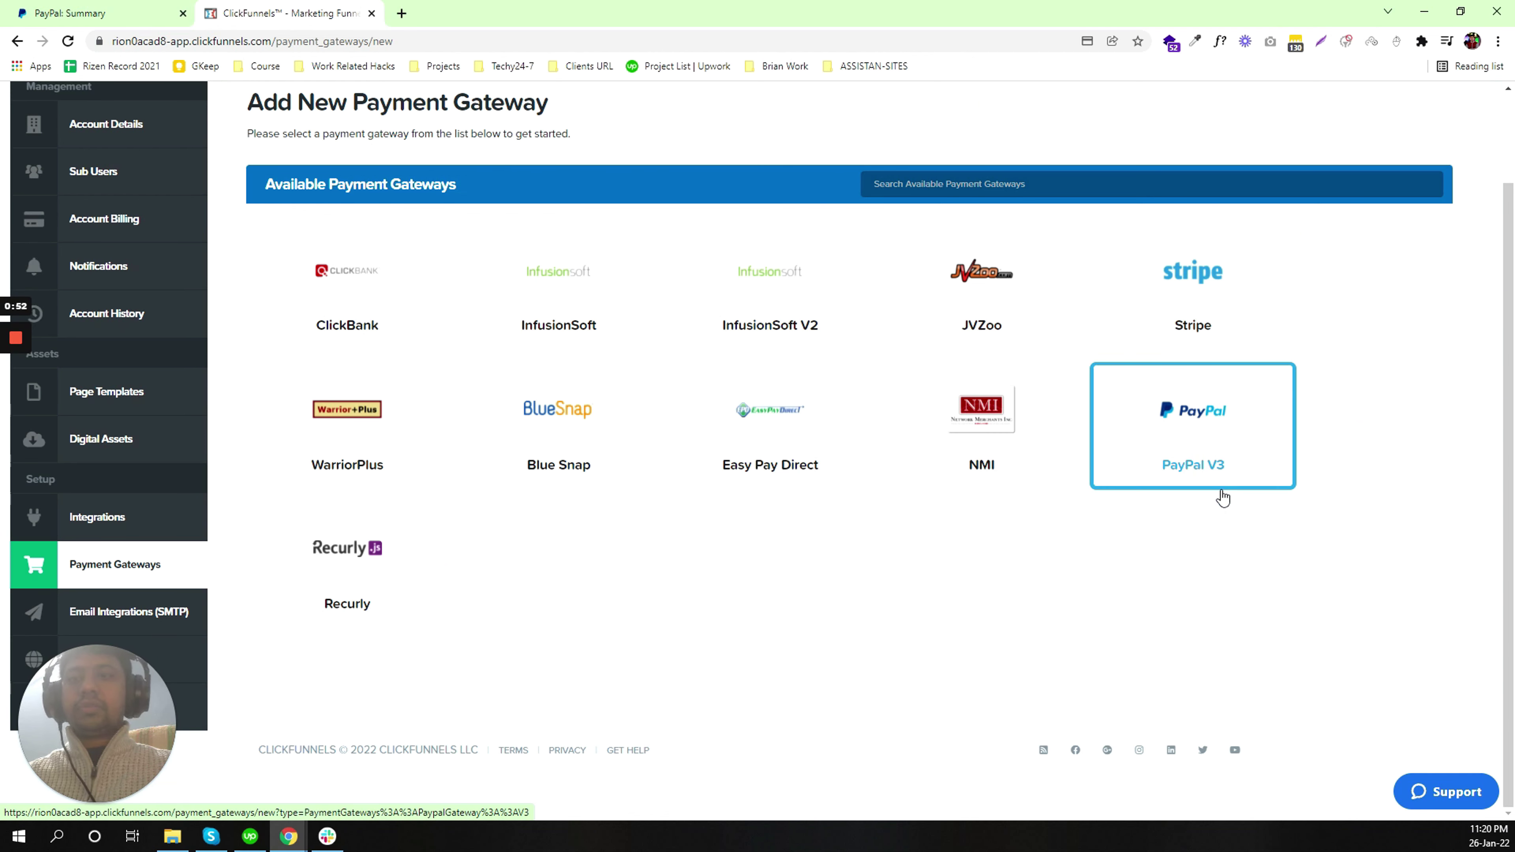
{"action": "left_click", "coordinate": [1182, 424]}
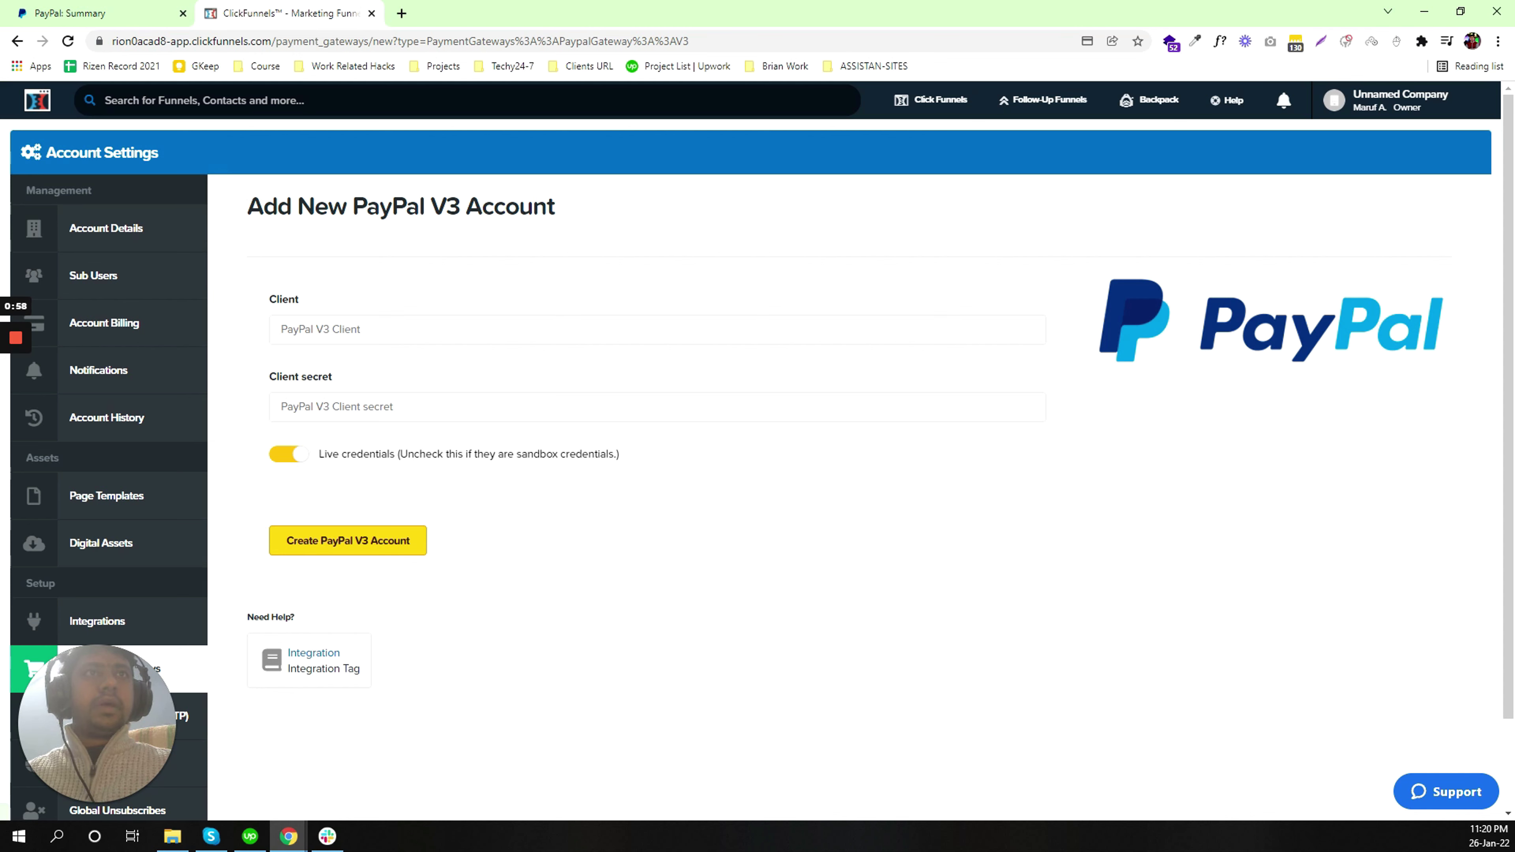
{"action": "left_click", "coordinate": [657, 329]}
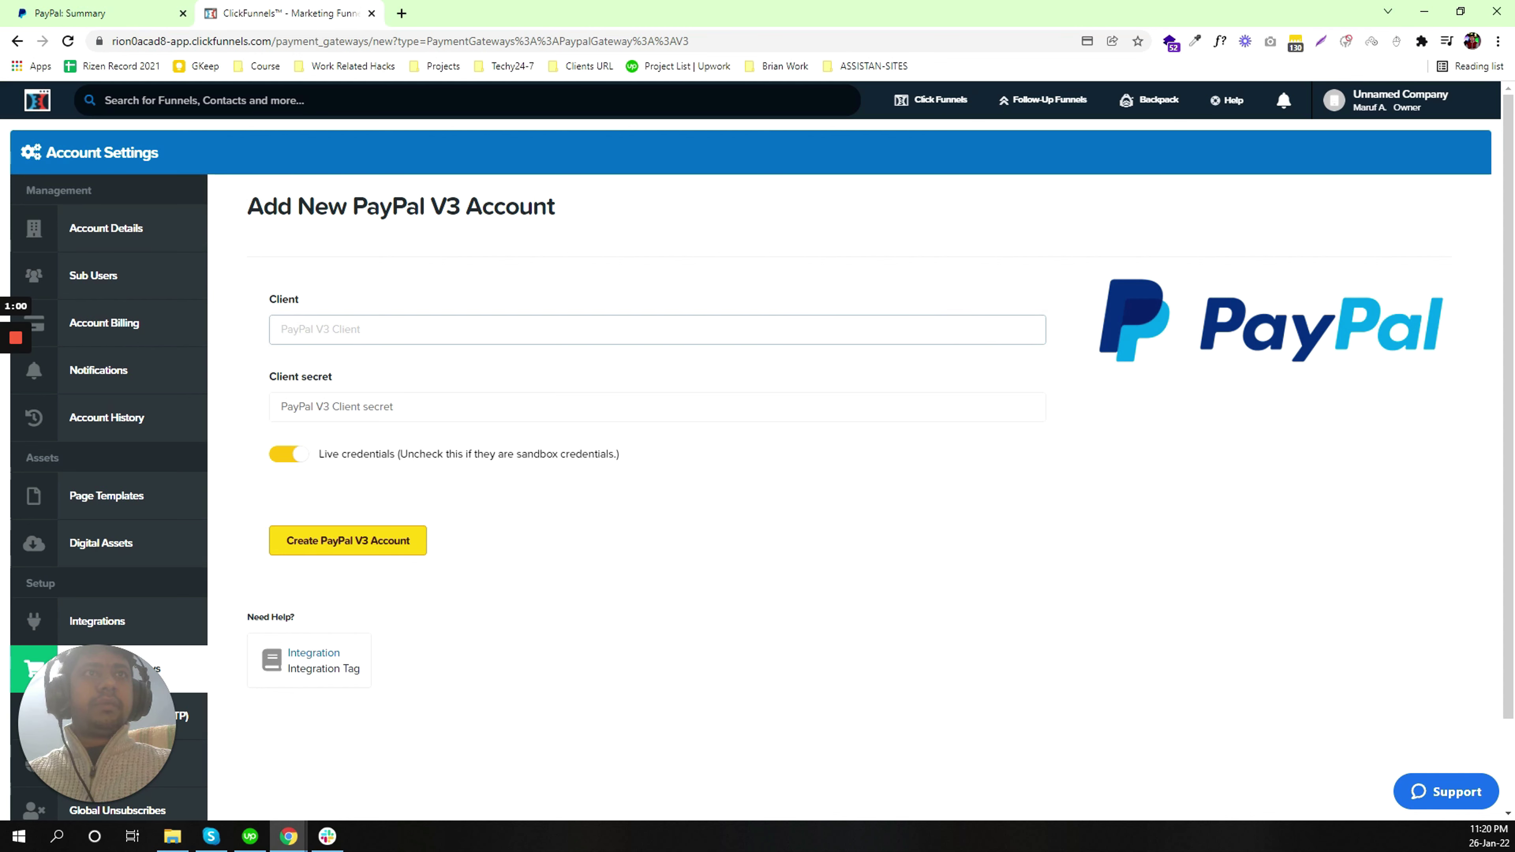
{"action": "left_click", "coordinate": [657, 407]}
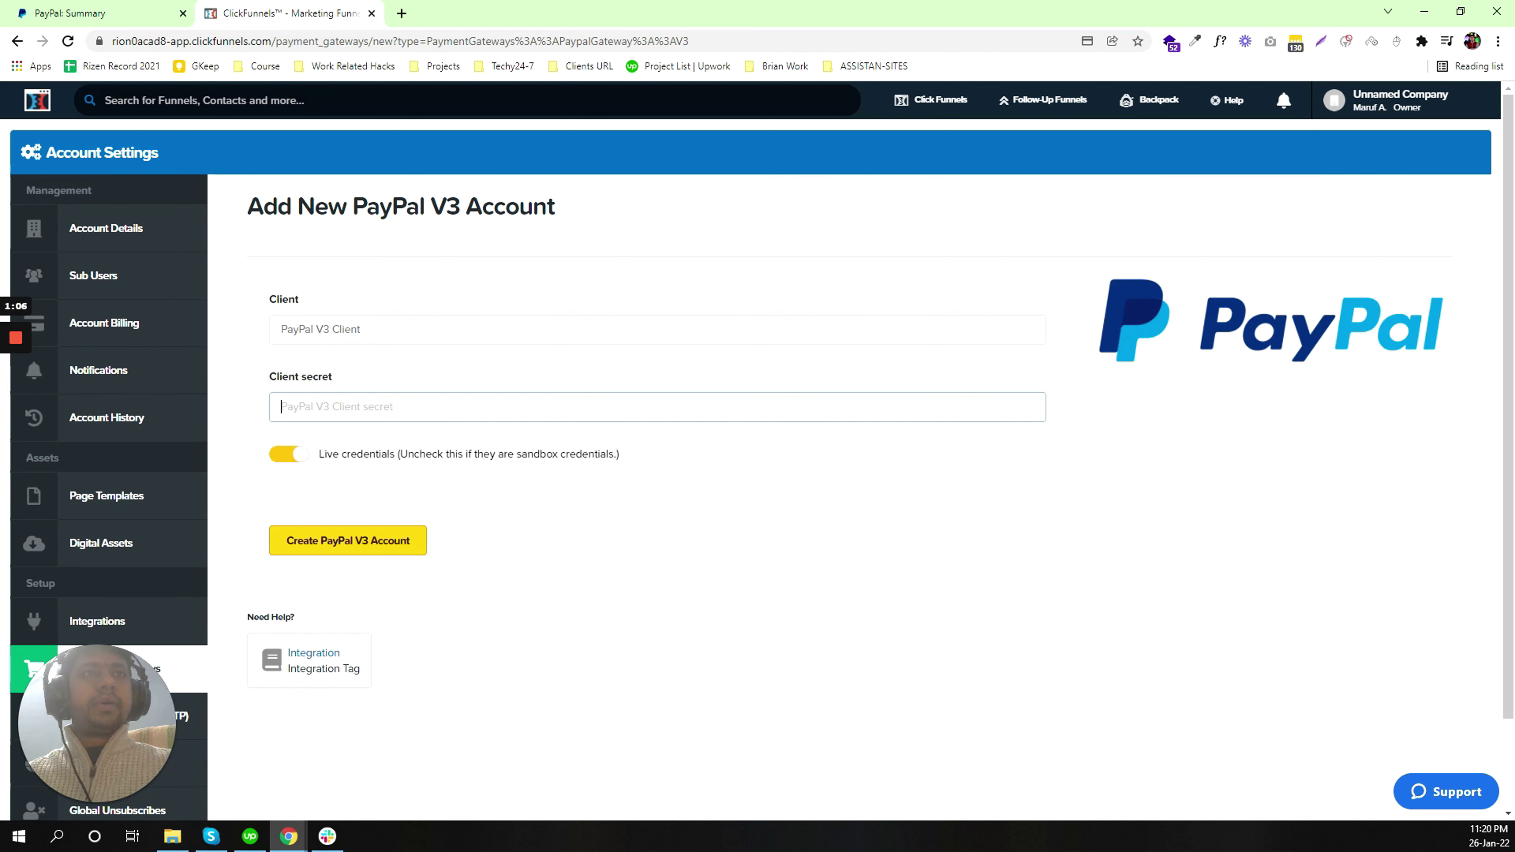
{"action": "left_click", "coordinate": [657, 330]}
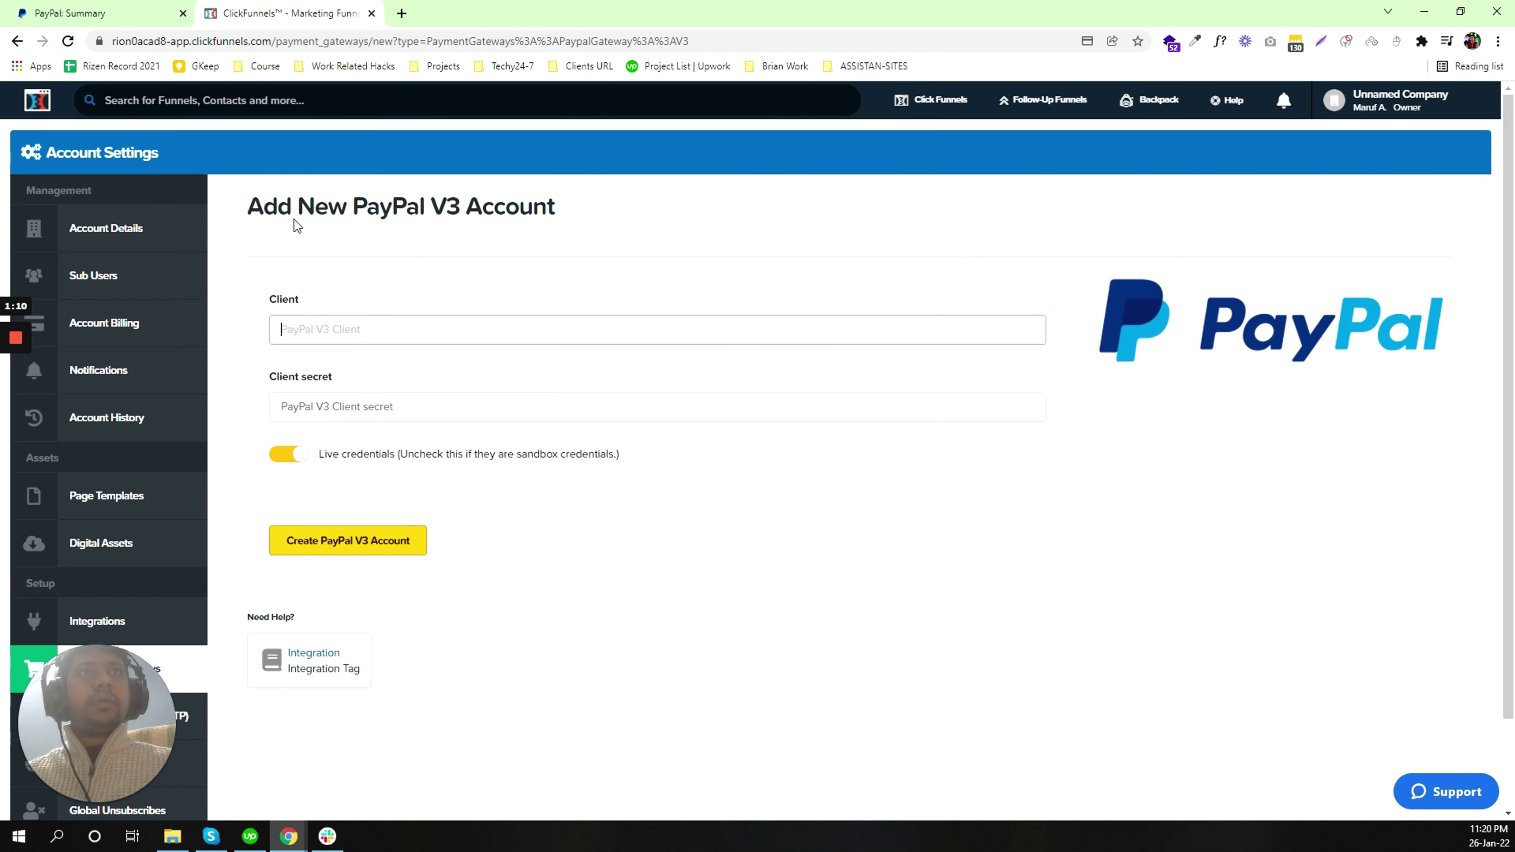
Step: Search the web for "paypal developer" in a new browser tab and open the PayPal Developer site
{"action": "left_click", "coordinate": [70, 13]}
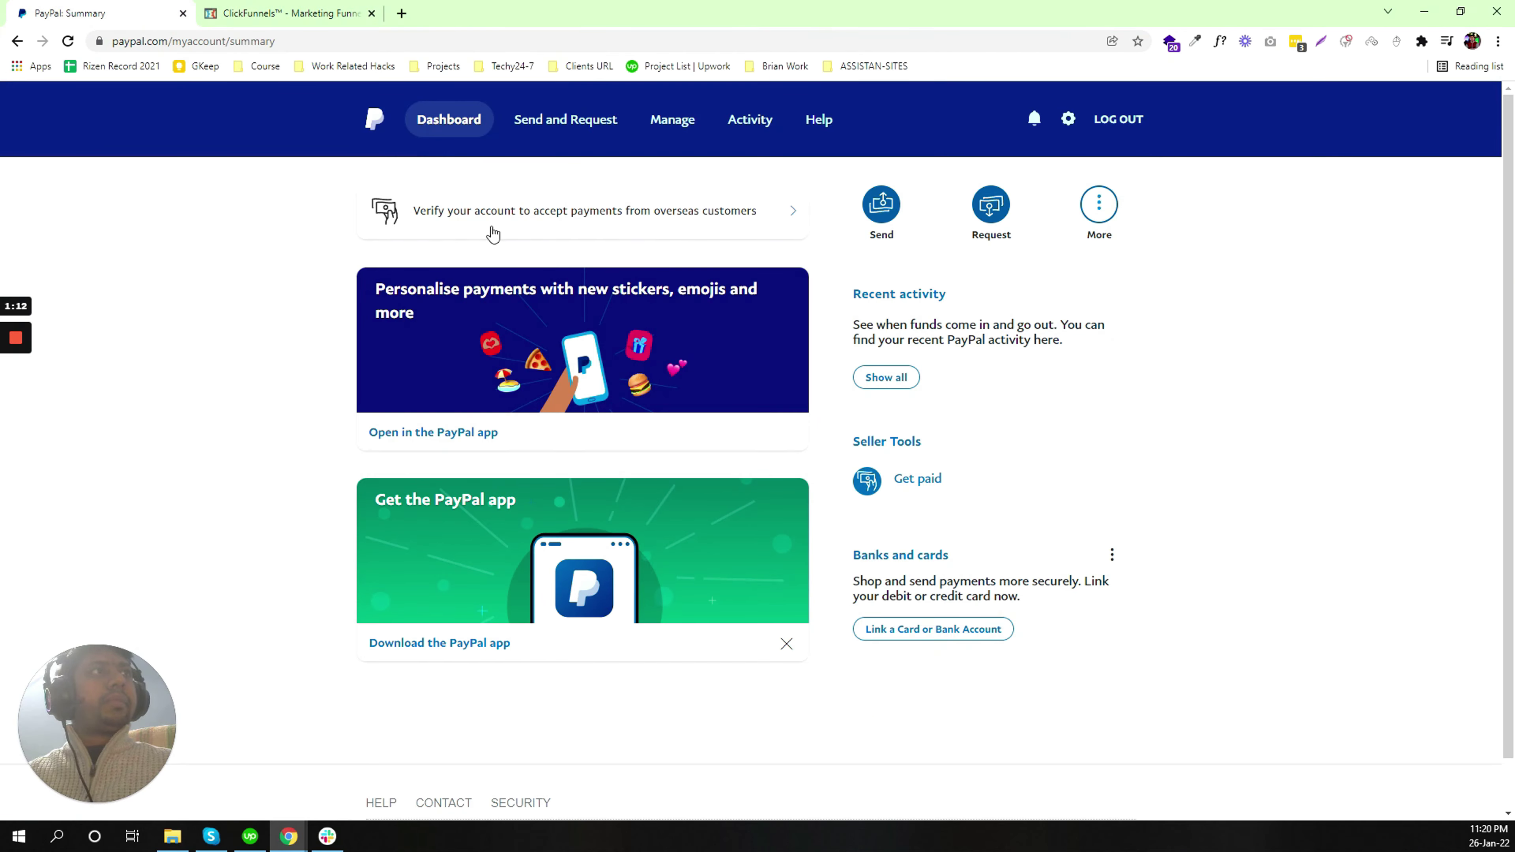
{"action": "left_click", "coordinate": [401, 13]}
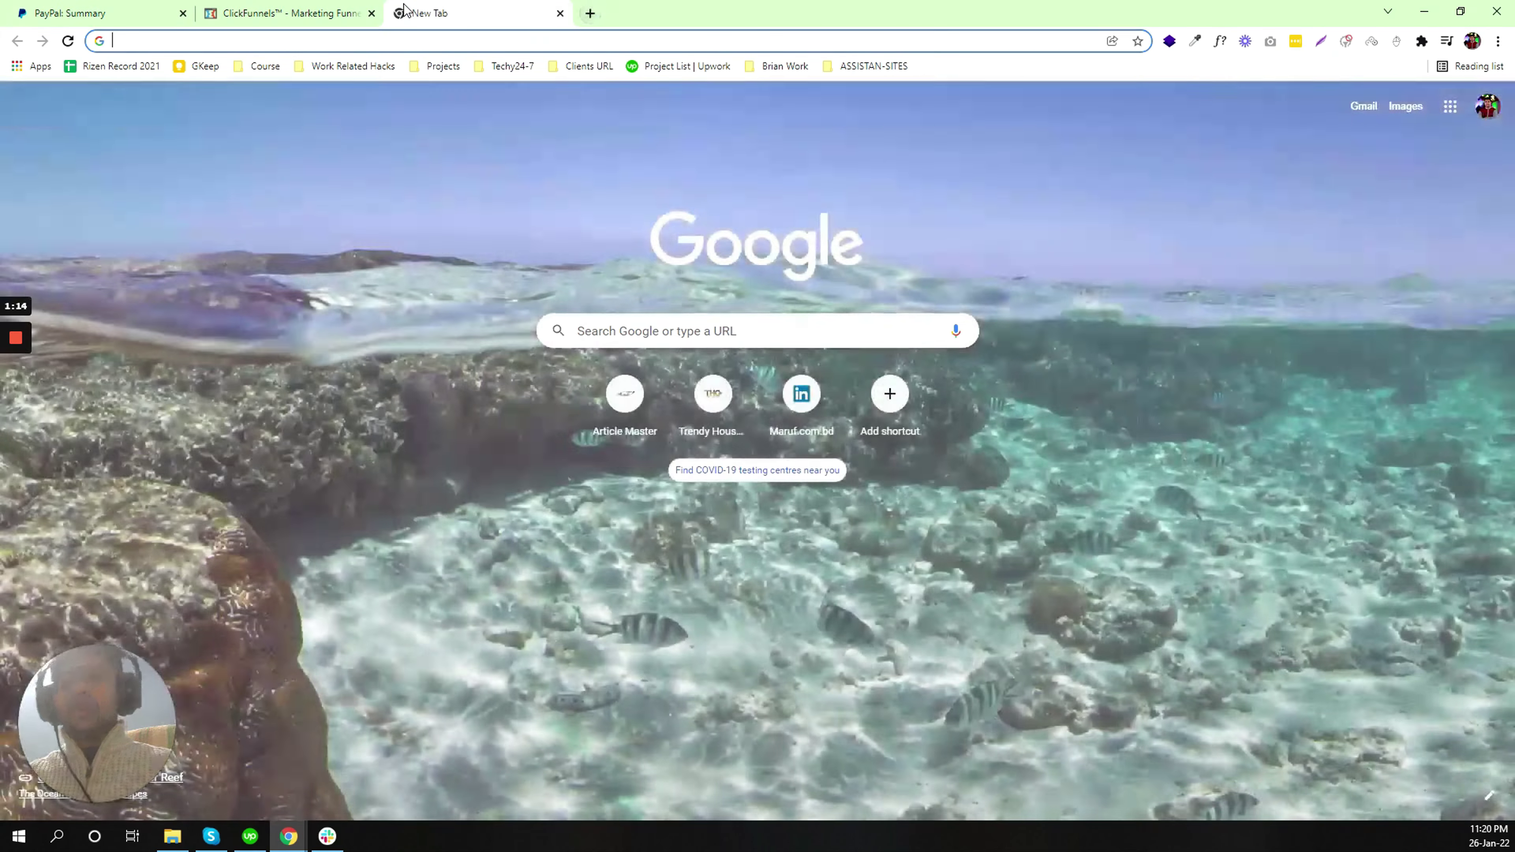
{"action": "type", "text": "paypal "}
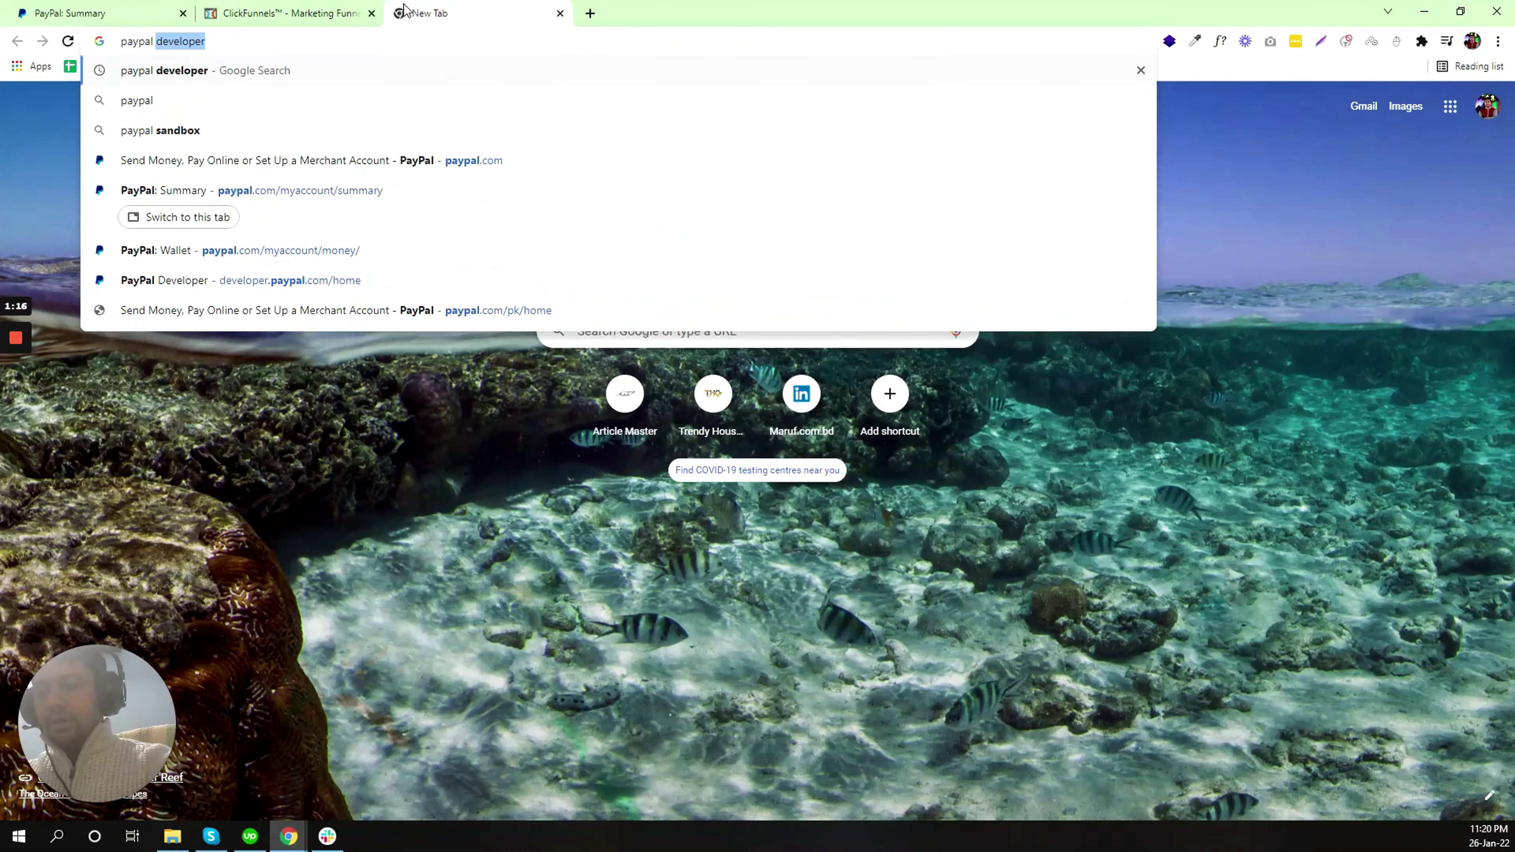
{"action": "type", "text": "developer"}
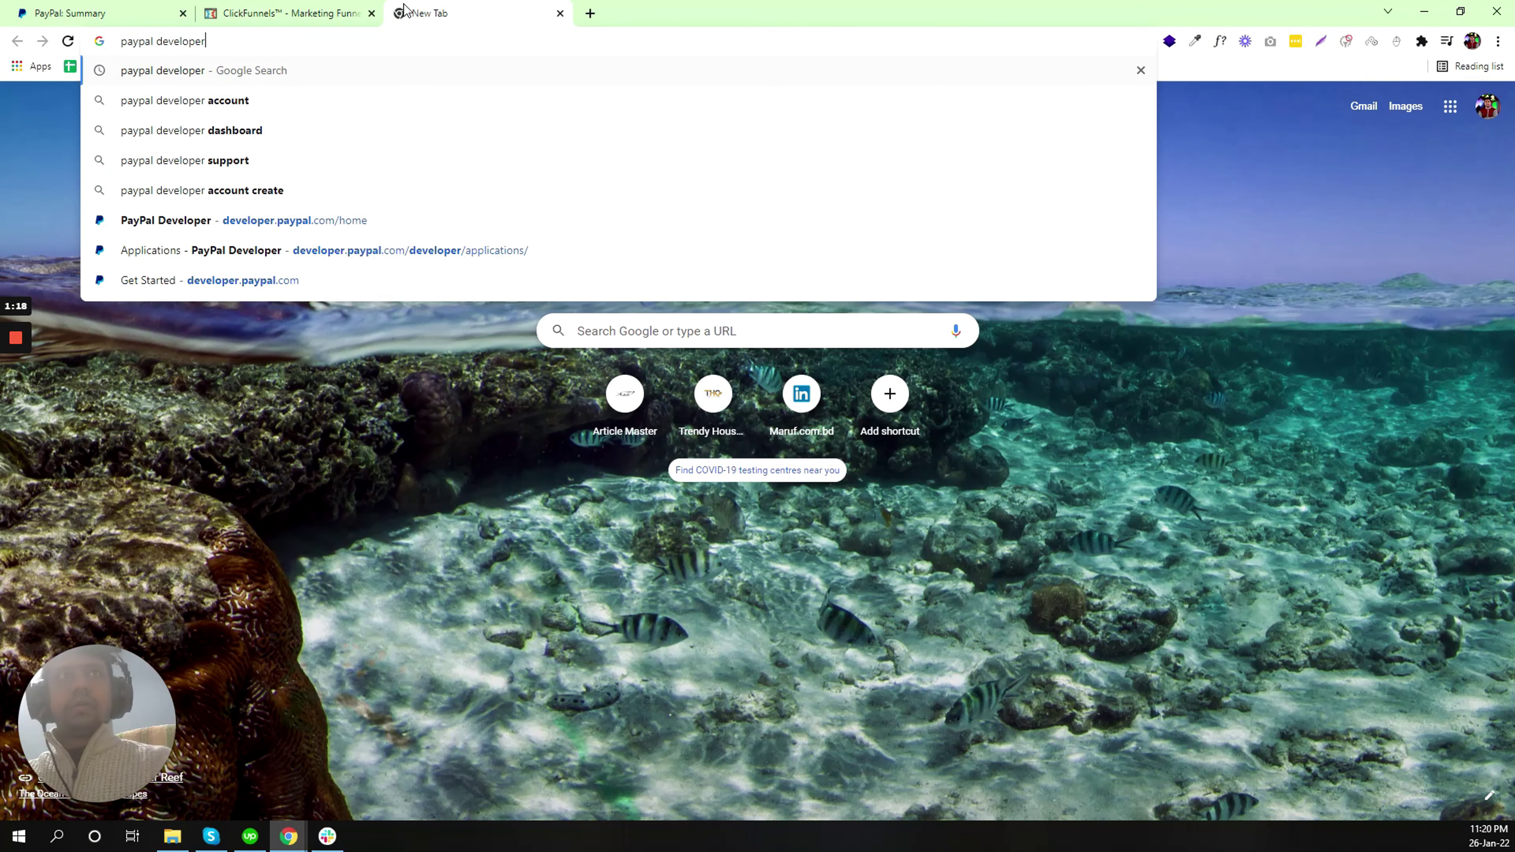
{"action": "key", "text": "Return"}
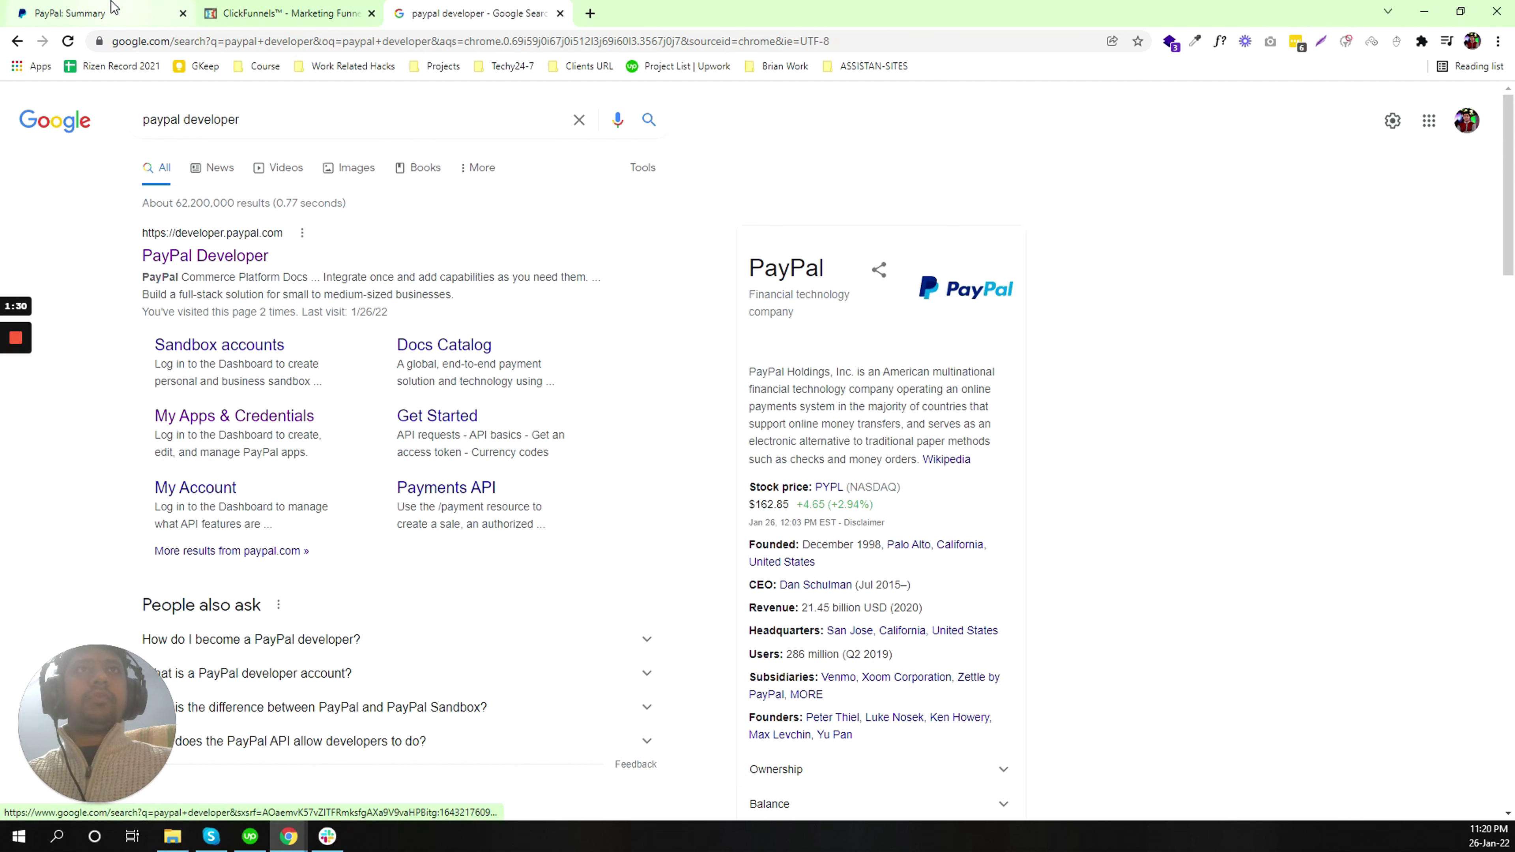
{"action": "left_click", "coordinate": [198, 261]}
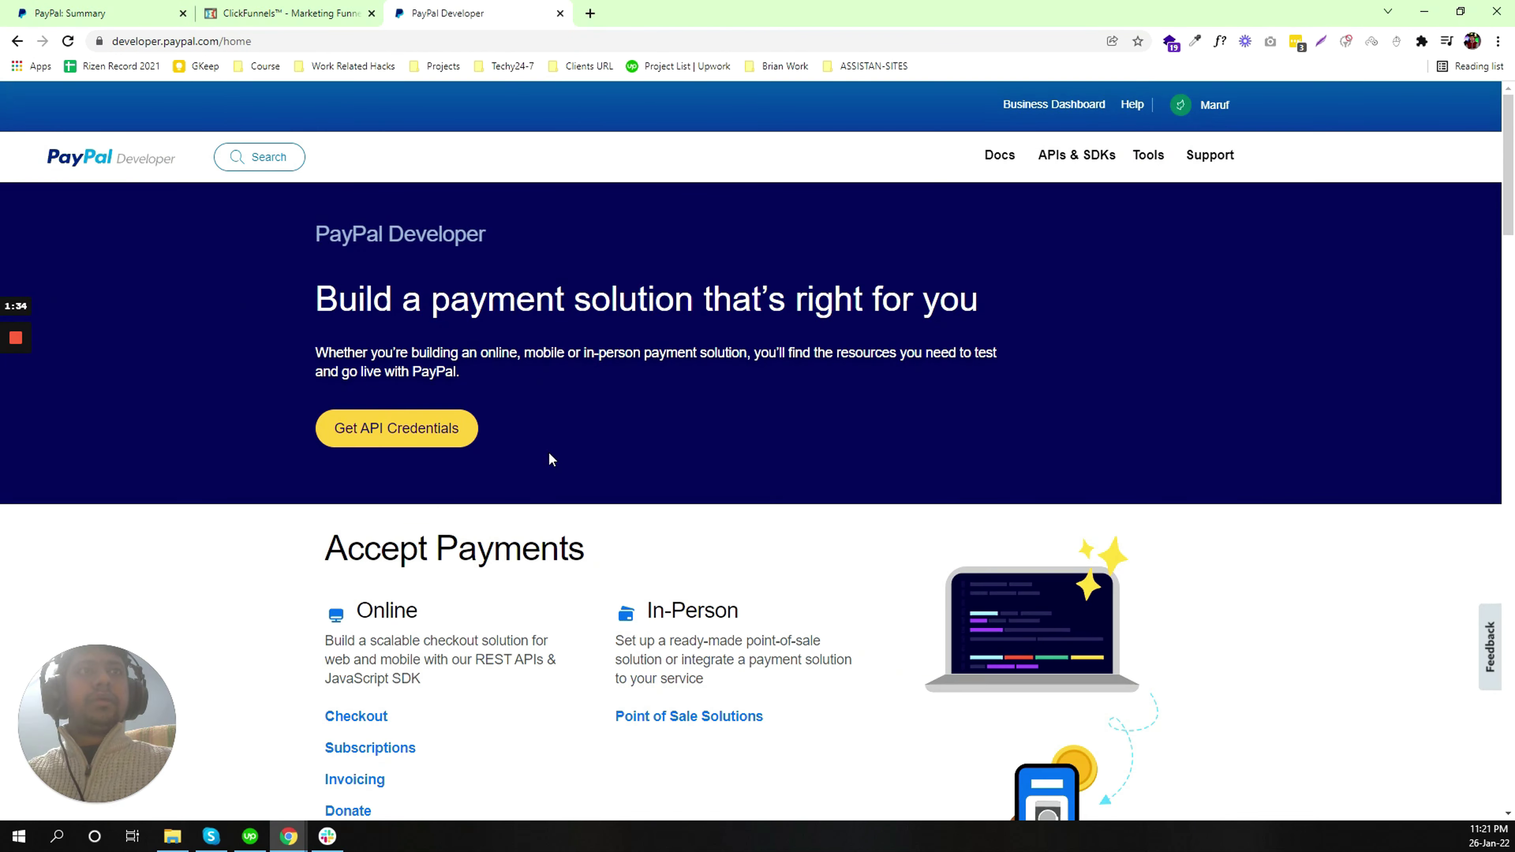
Step: Open the My apps & credentials page from the PayPal Developer home page to get API credentials
{"action": "mouse_move", "coordinate": [1096, 172]}
{"action": "mouse_move", "coordinate": [1232, 111]}
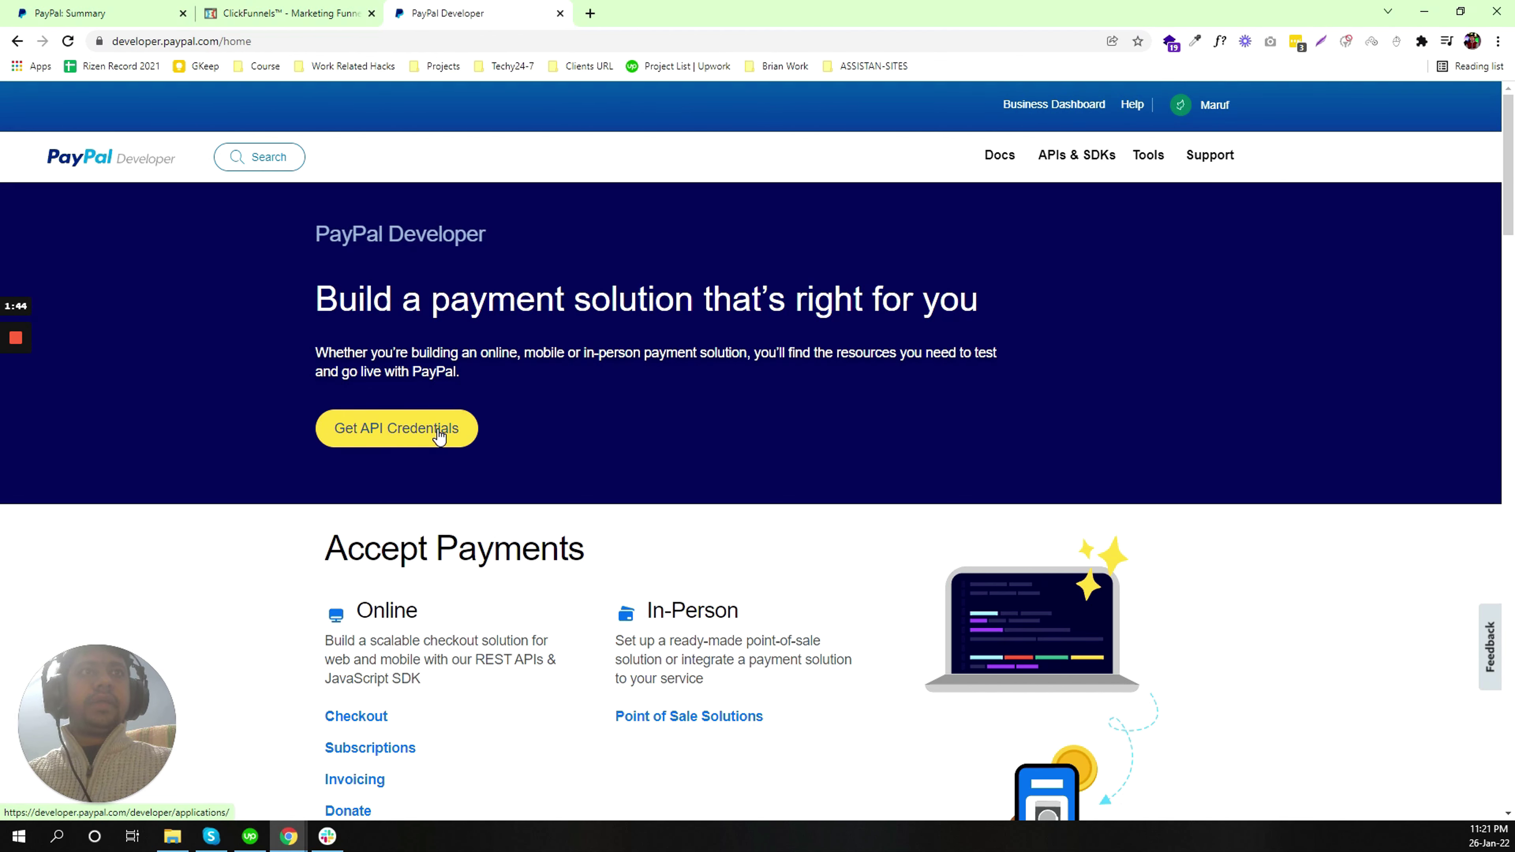
{"action": "left_click", "coordinate": [390, 435]}
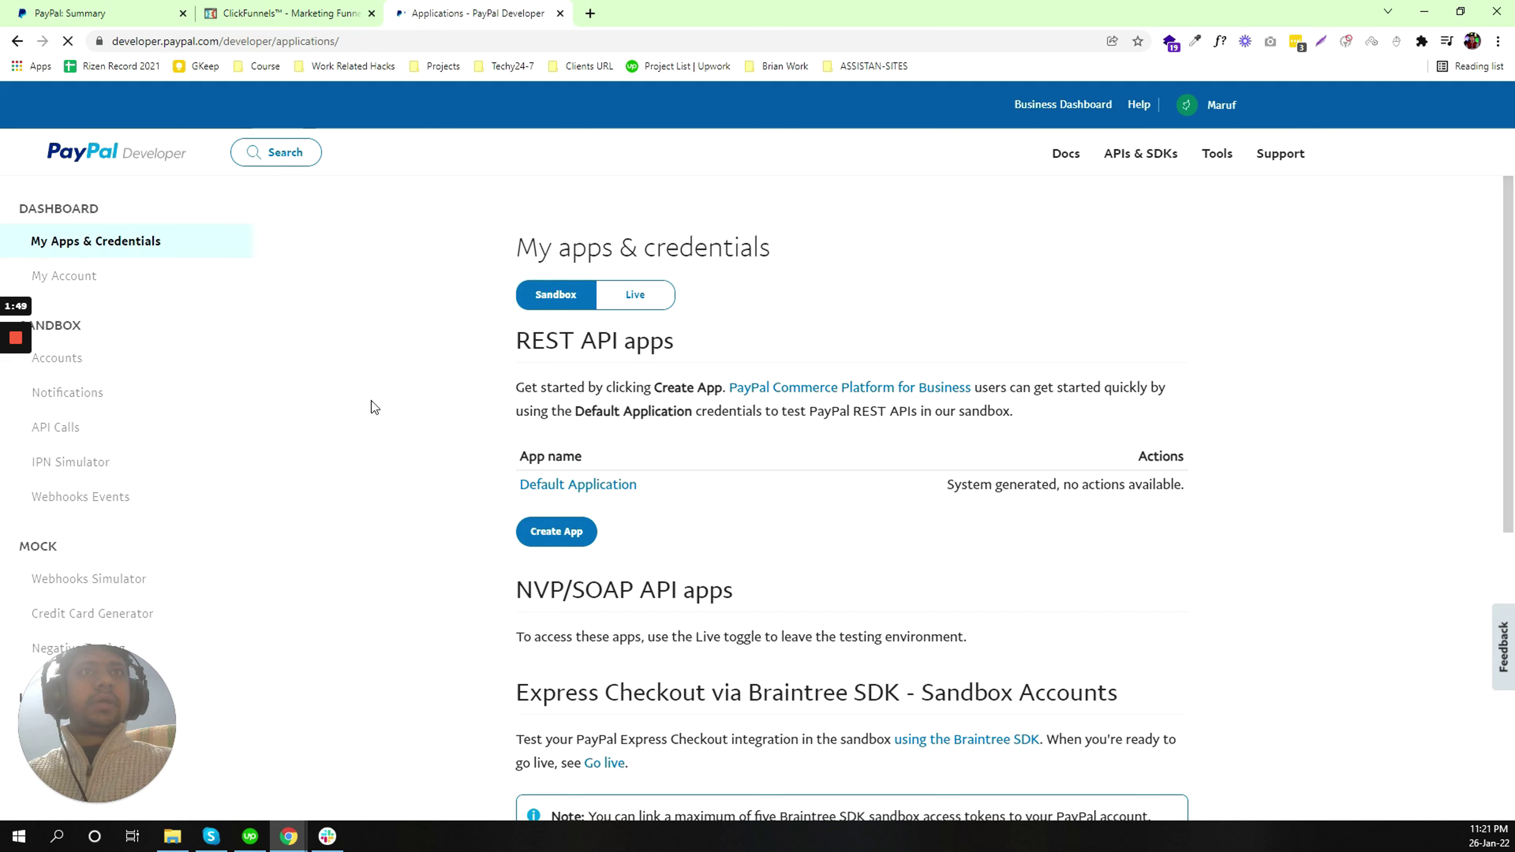
{"action": "scroll", "coordinate": [438, 380], "scroll_direction": "down", "scroll_amount": 1}
{"action": "scroll", "coordinate": [494, 406], "scroll_direction": "up", "scroll_amount": 1}
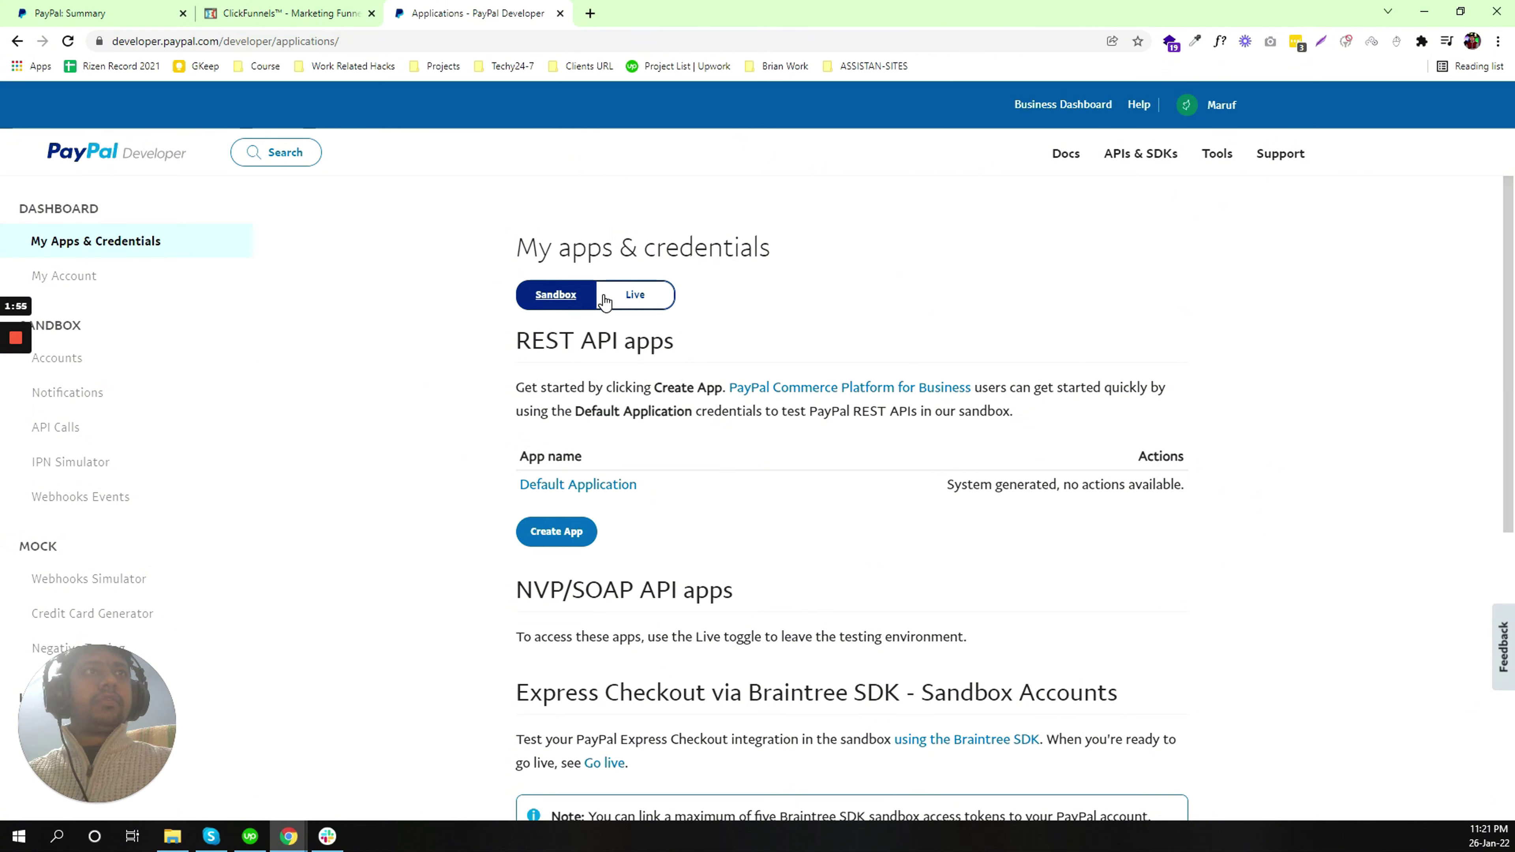
Step: Look over the Live REST API apps and credentials, and return to the Sandbox view
{"action": "left_click", "coordinate": [630, 295]}
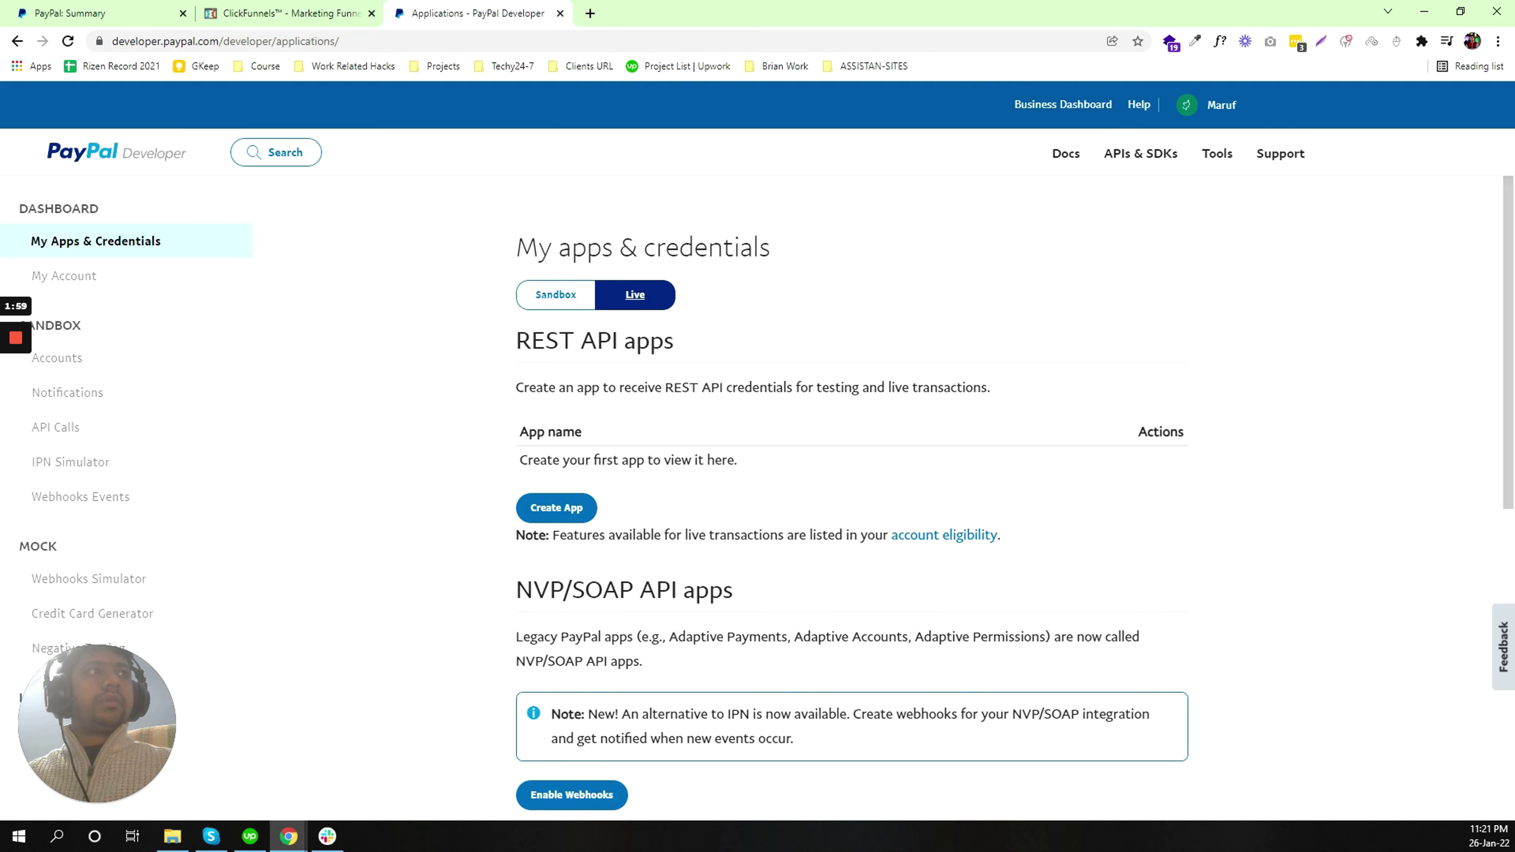
{"action": "scroll", "coordinate": [739, 381], "scroll_direction": "down", "scroll_amount": 1}
{"action": "scroll", "coordinate": [635, 345], "scroll_direction": "up", "scroll_amount": 1}
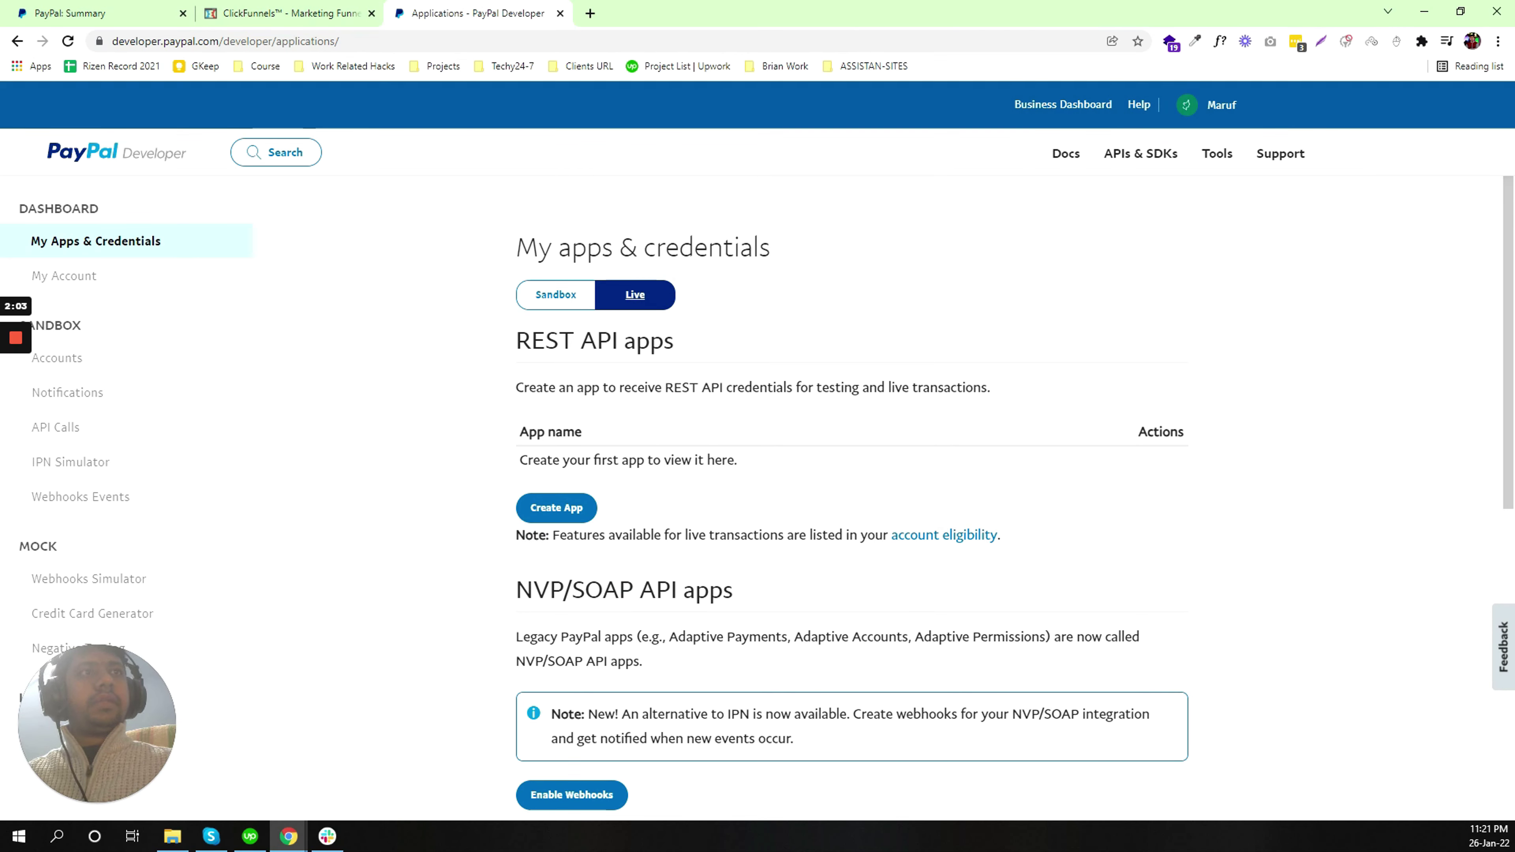
{"action": "left_click", "coordinate": [554, 301]}
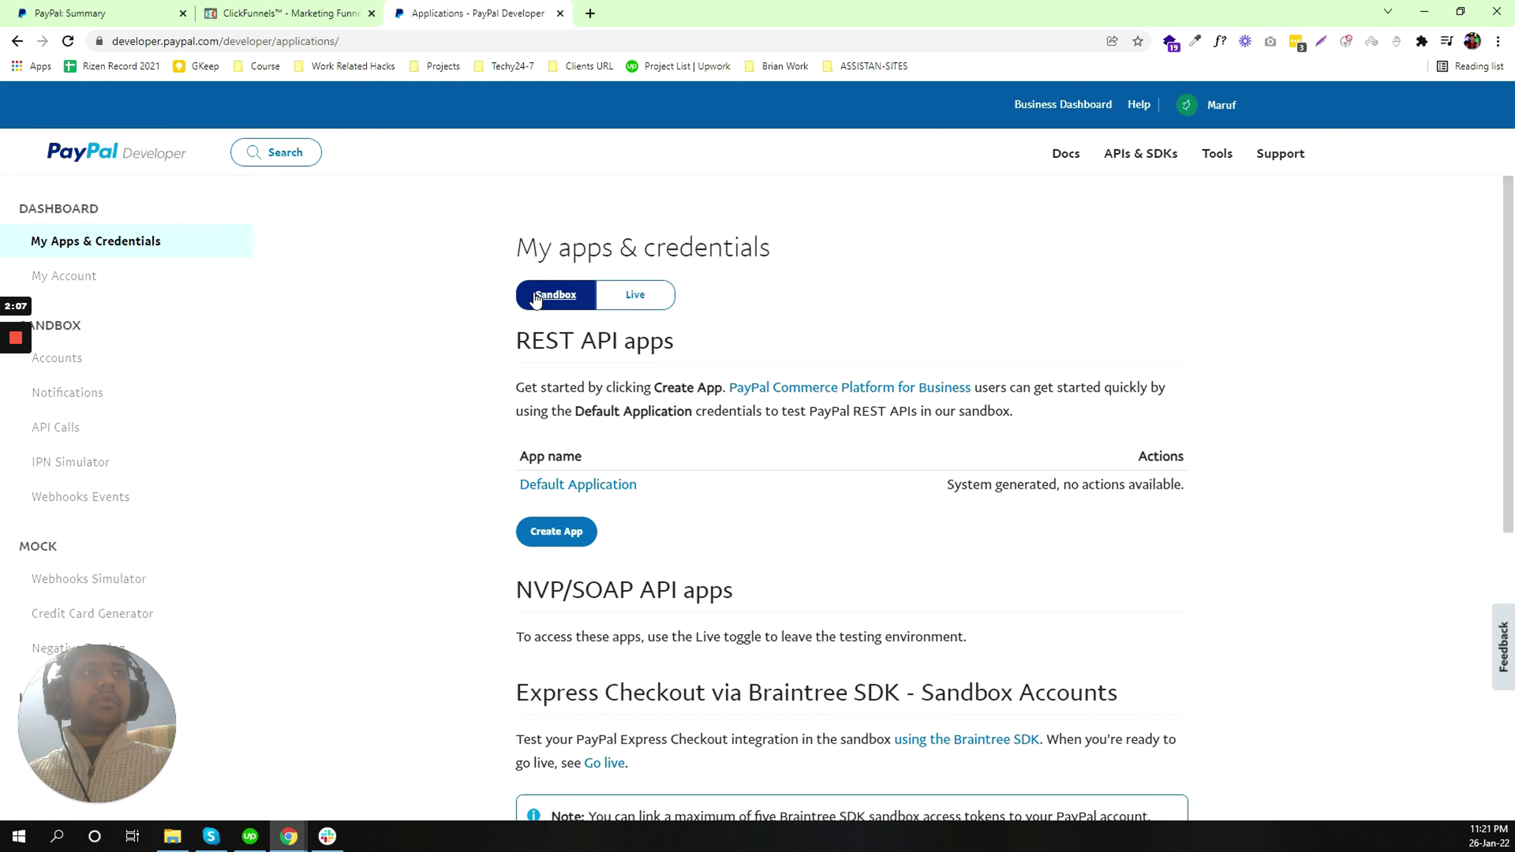
Step: Create a Merchant-type sandbox app named "Test CF - 1" with the preselected sandbox business account
{"action": "left_click", "coordinate": [554, 533]}
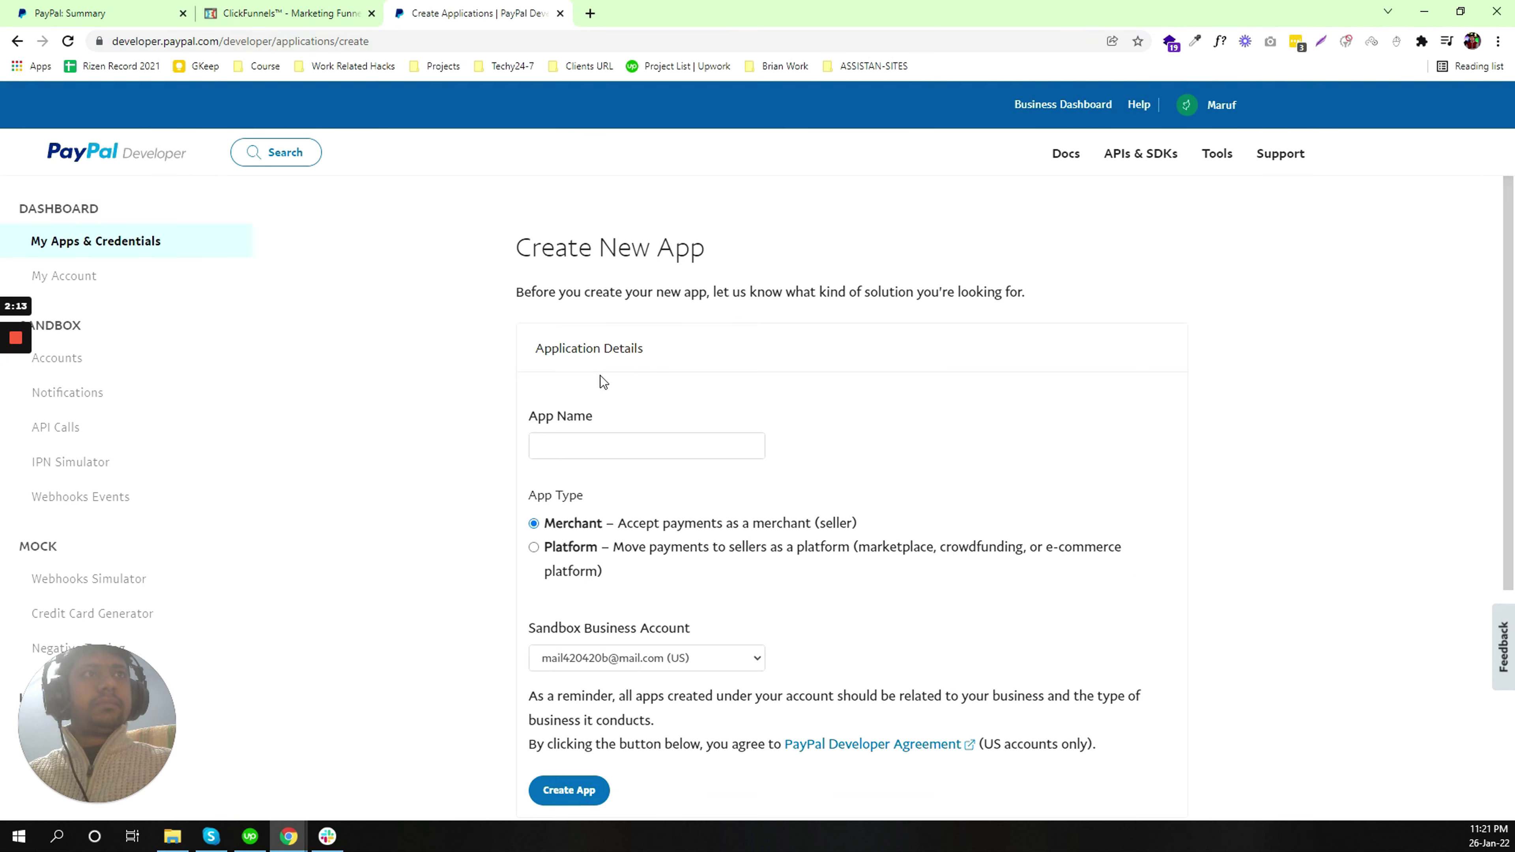
{"action": "scroll", "coordinate": [588, 367], "scroll_direction": "down", "scroll_amount": 4}
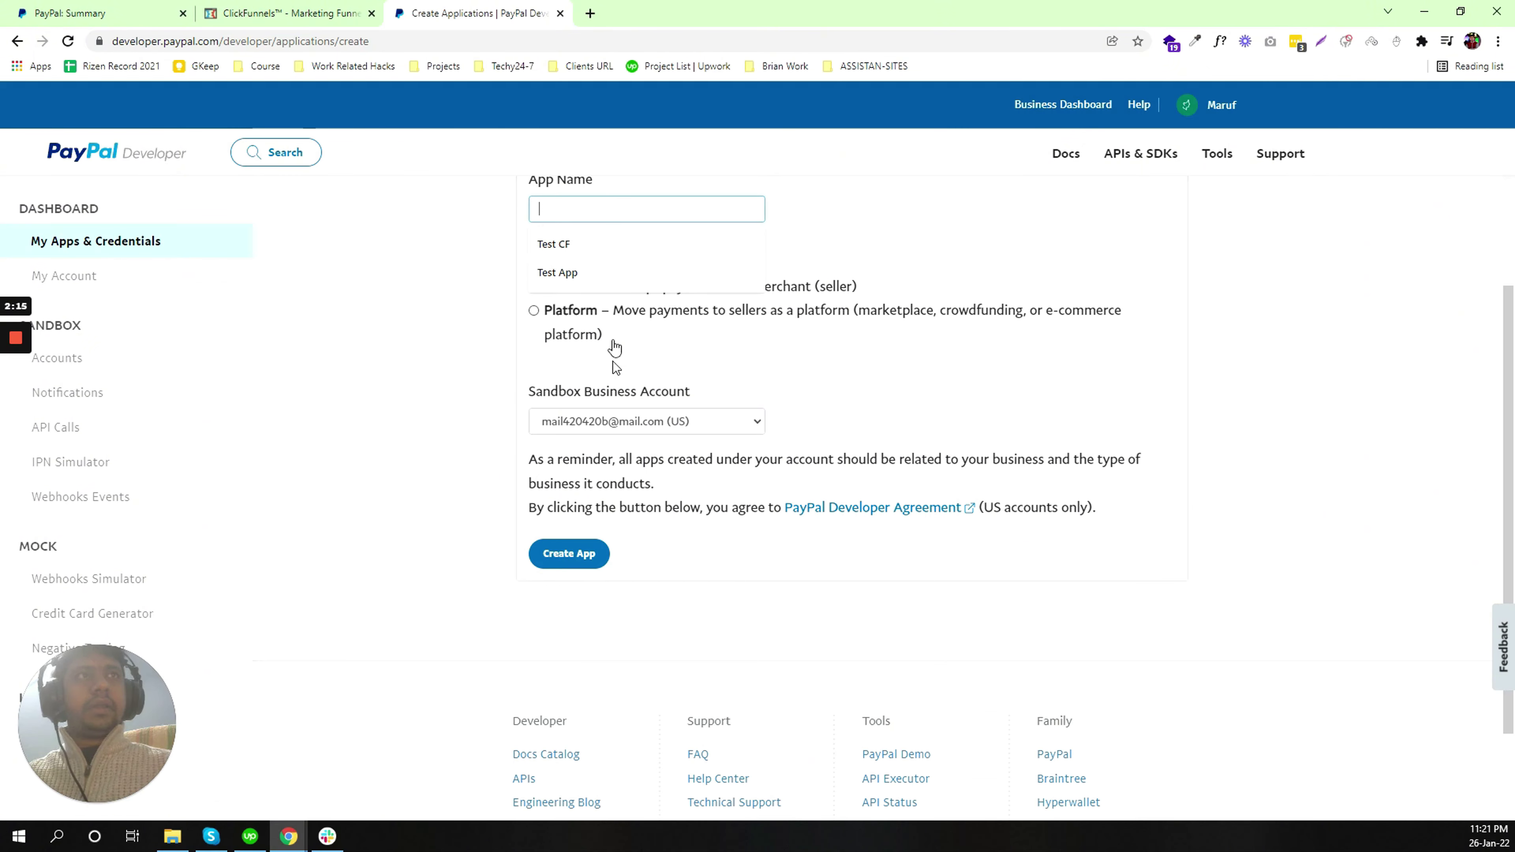
{"action": "scroll", "coordinate": [554, 302], "scroll_direction": "up", "scroll_amount": 3}
{"action": "left_click", "coordinate": [566, 248]}
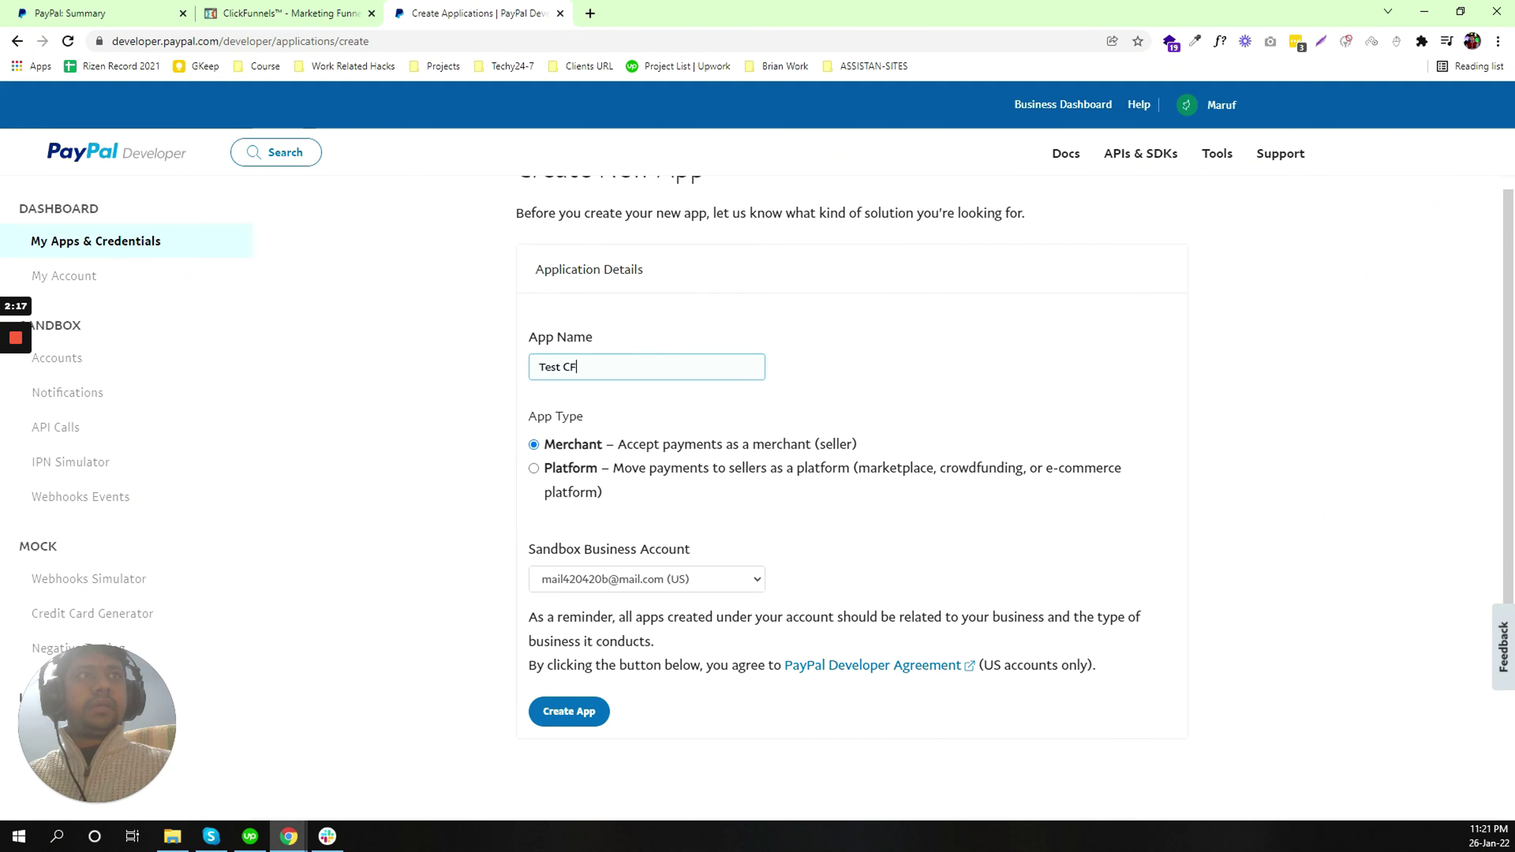
{"action": "type", "text": "- 1"}
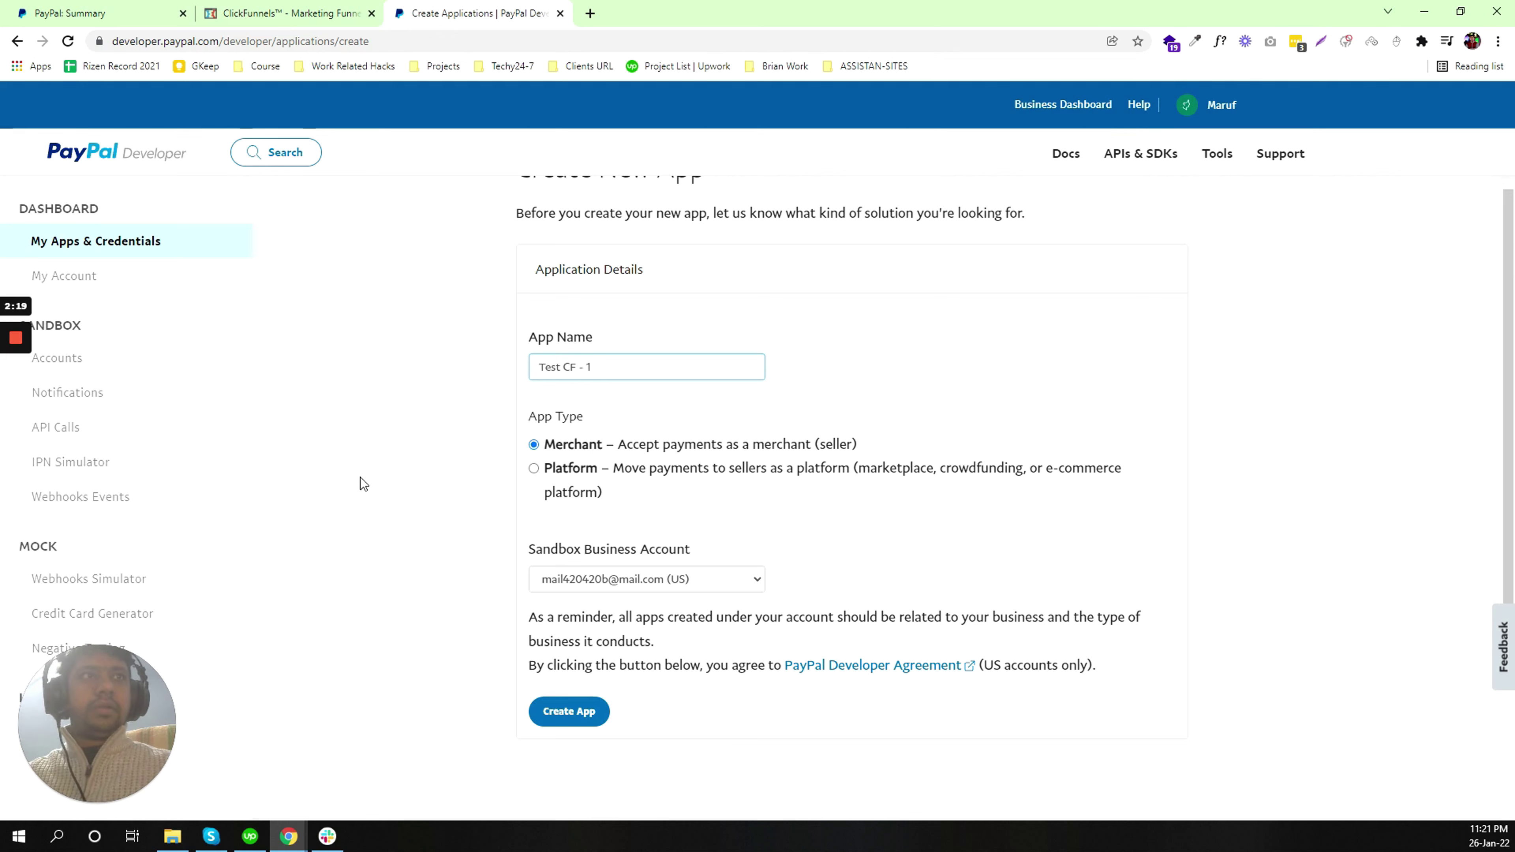
{"action": "left_click", "coordinate": [419, 451]}
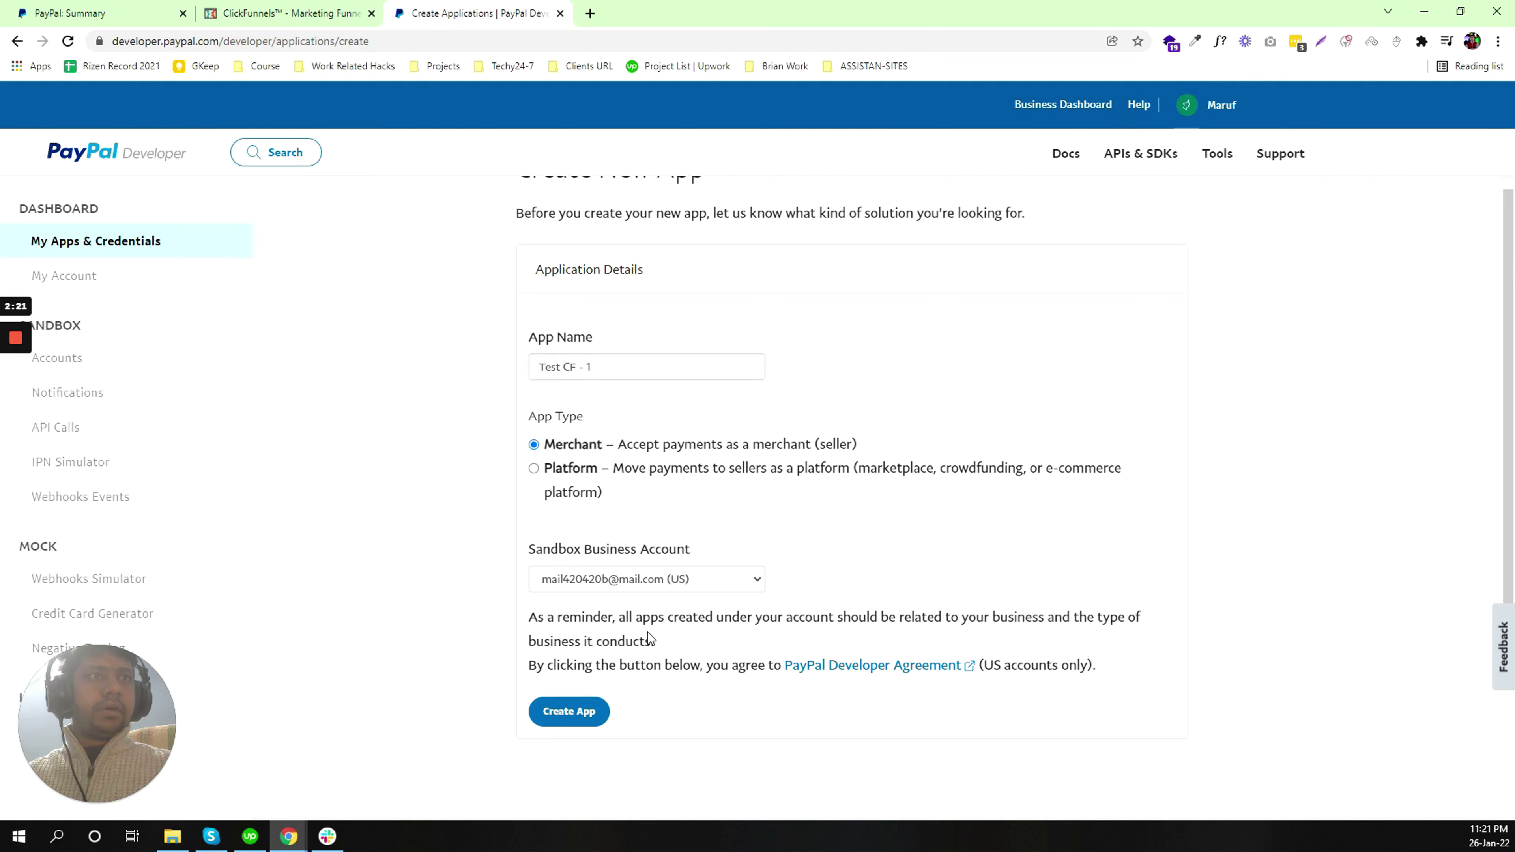
{"action": "left_click", "coordinate": [565, 708]}
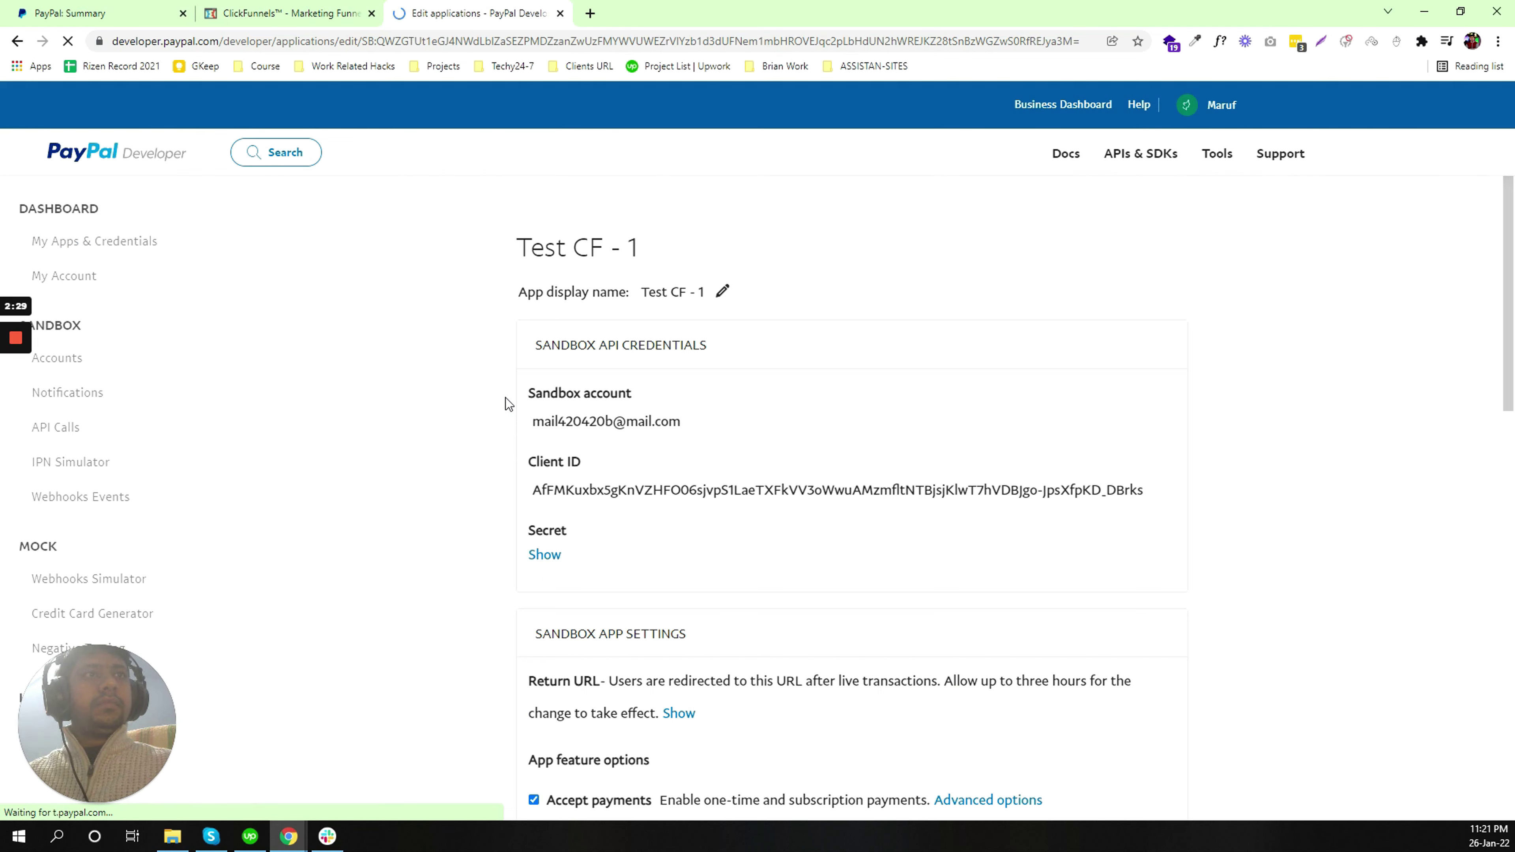
Step: Copy the new app's sandbox Client ID and paste it into the Client field of the PayPal V3 form in ClickFunnels
{"action": "scroll", "coordinate": [505, 399], "scroll_direction": "down", "scroll_amount": 1}
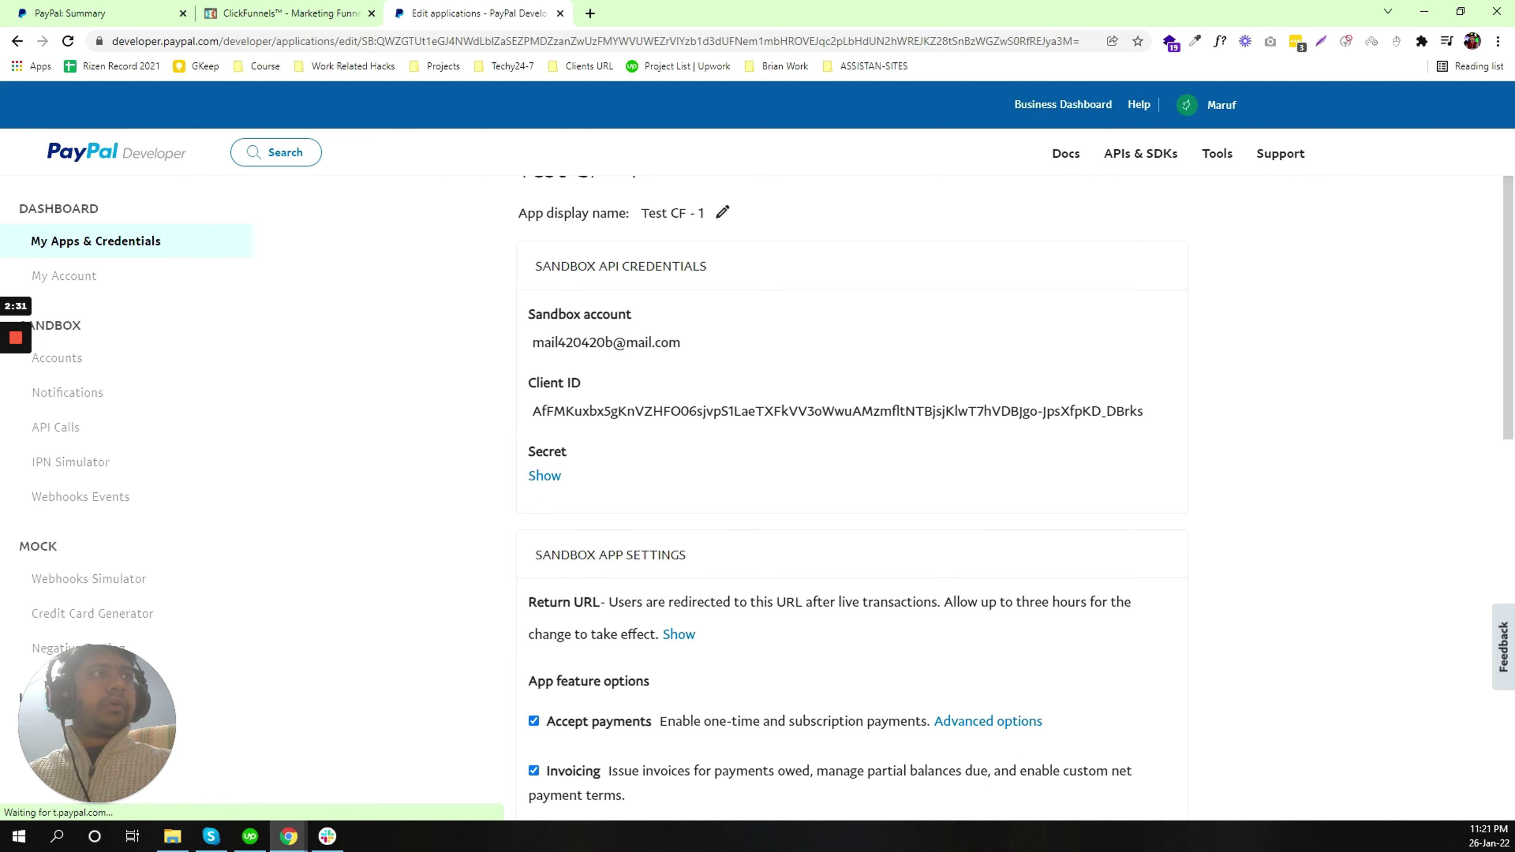
{"action": "left_click_drag", "start_coordinate": [1143, 412], "coordinate": [533, 412]}
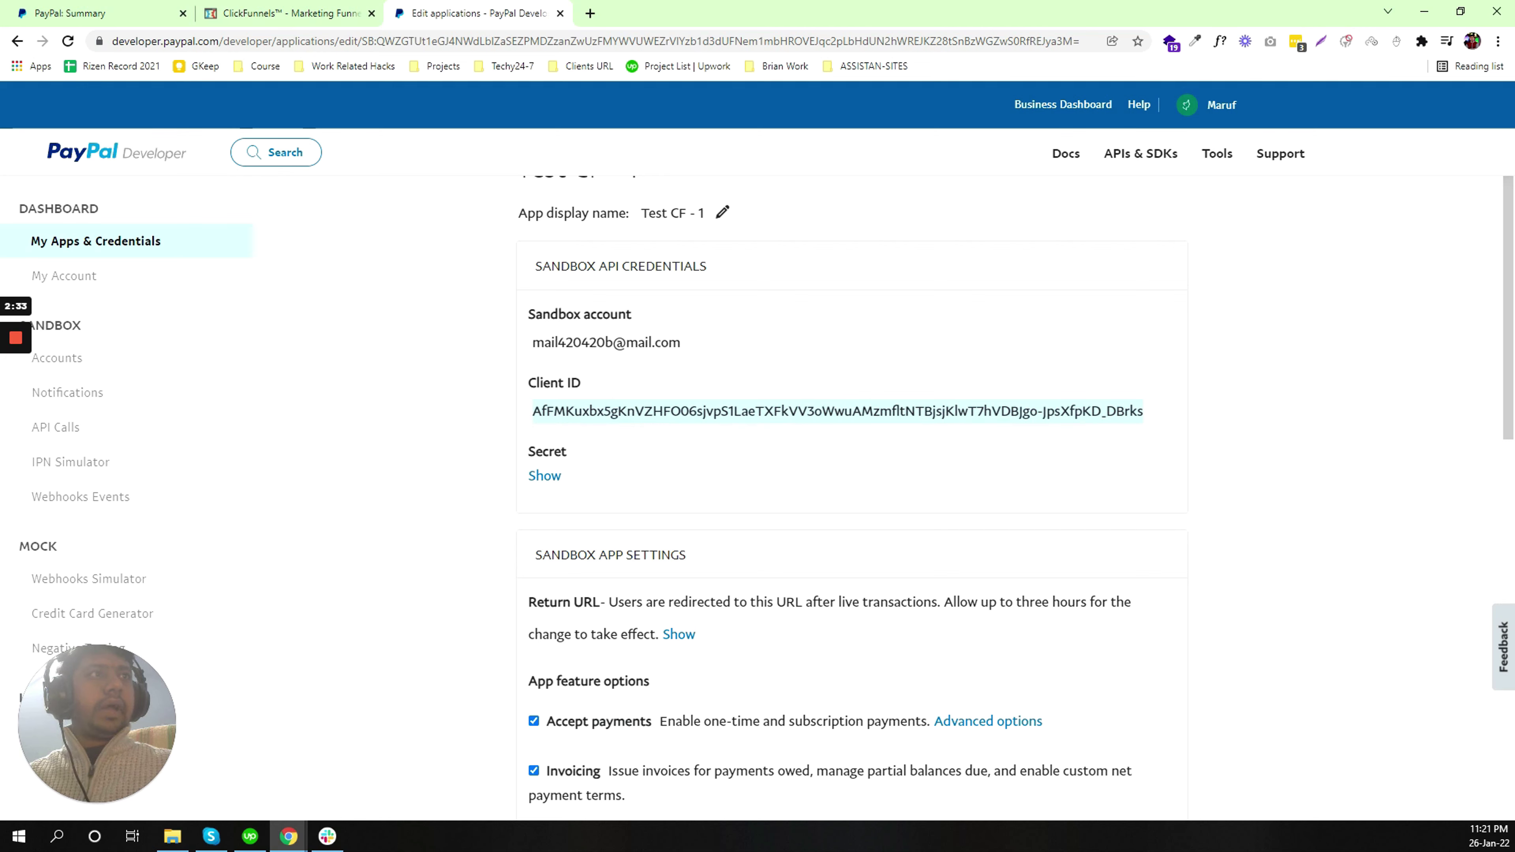
{"action": "right_click", "coordinate": [828, 414]}
{"action": "left_click", "coordinate": [859, 425]}
{"action": "left_click", "coordinate": [212, 7]}
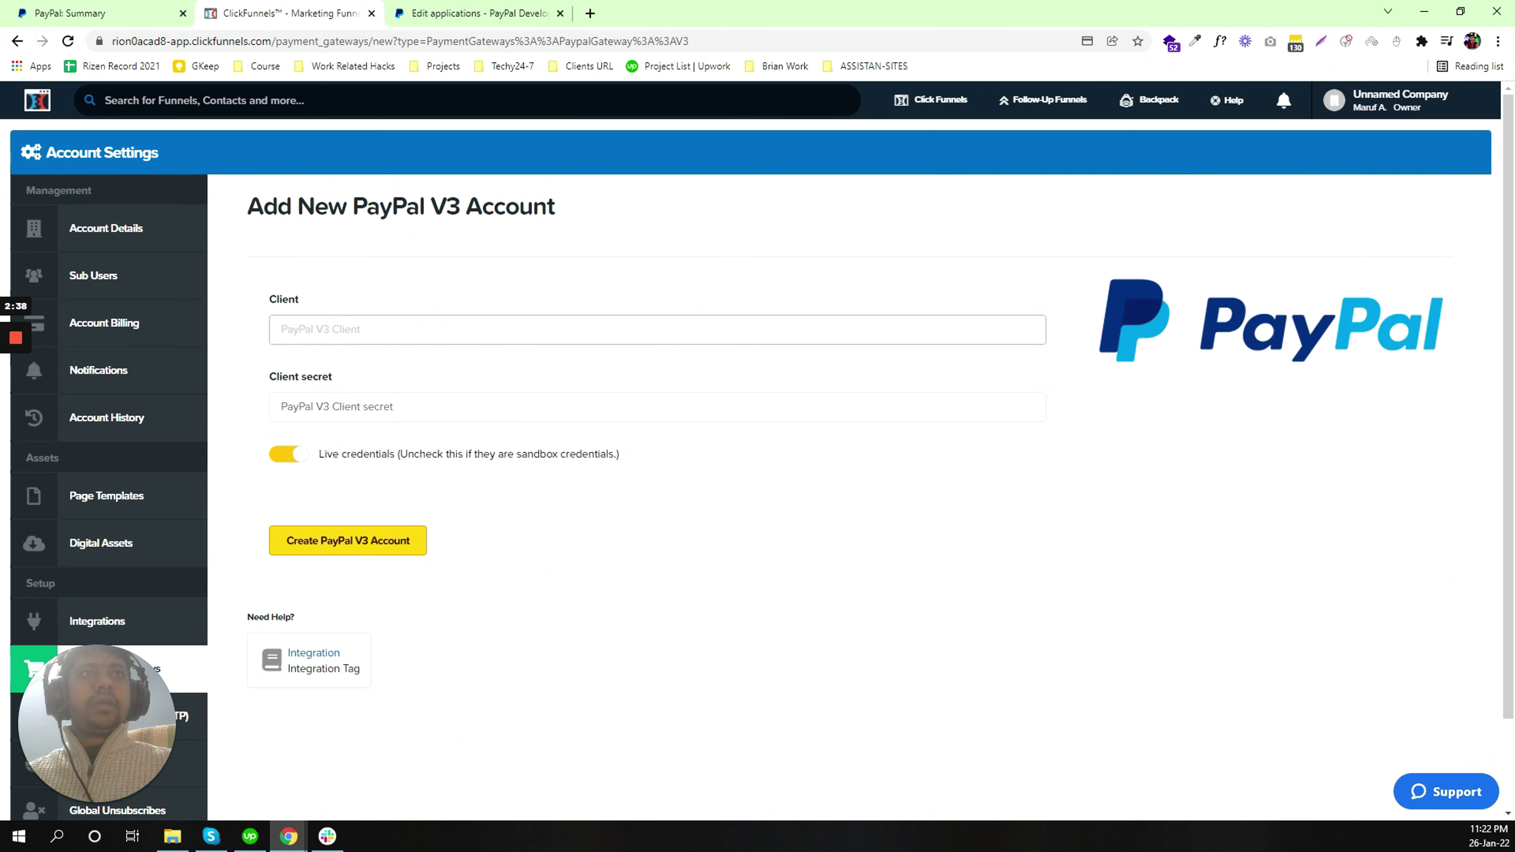
{"action": "key", "text": "ctrl+v"}
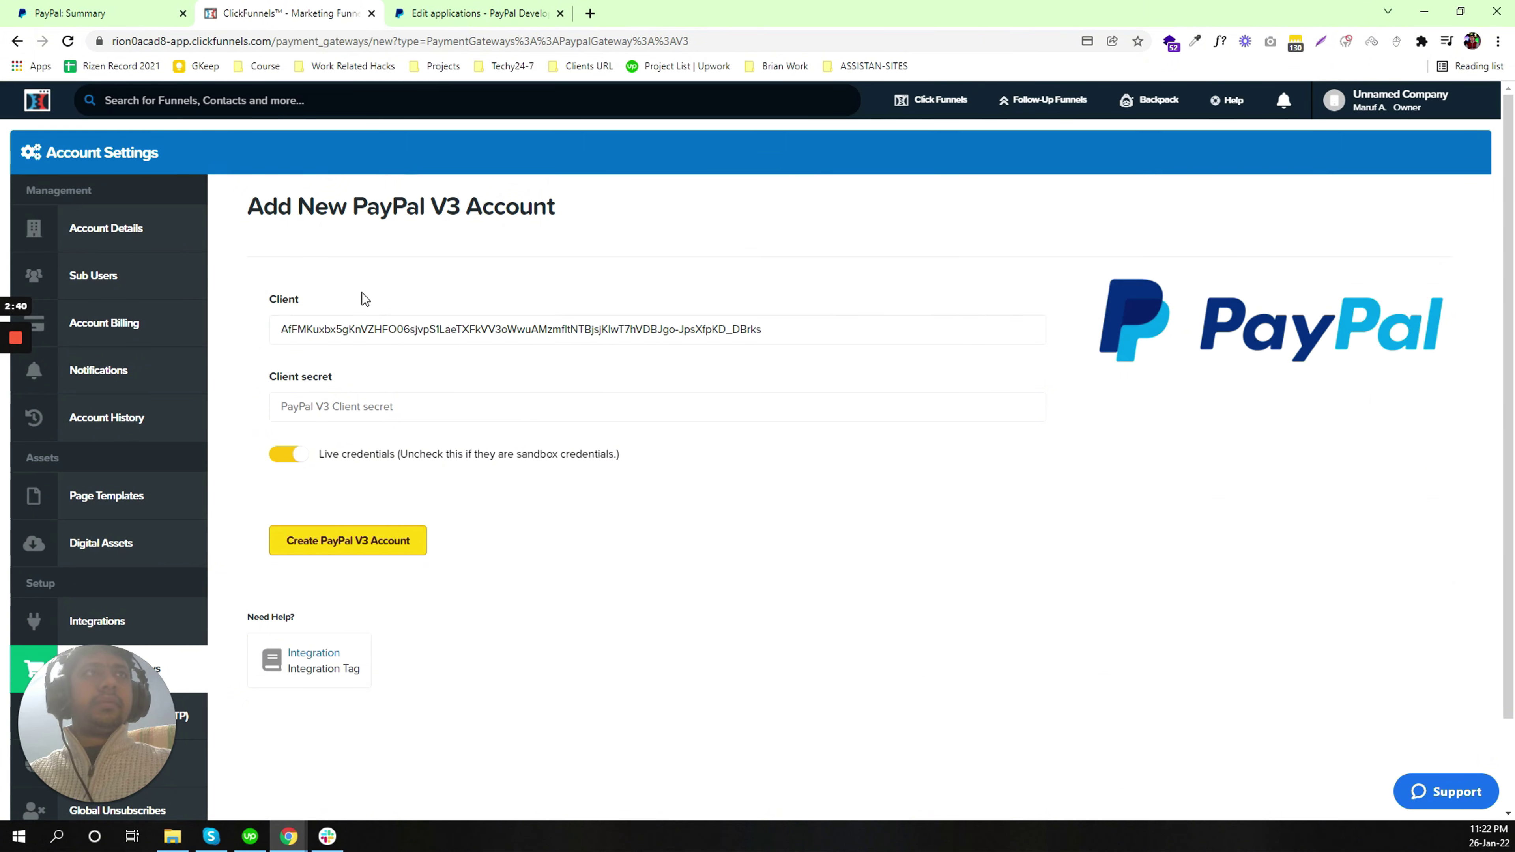
Step: Reveal and copy the sandbox app's secret in PayPal Developer, and paste it into the Client secret field of the PayPal V3 form in ClickFunnels
{"action": "left_click", "coordinate": [460, 6]}
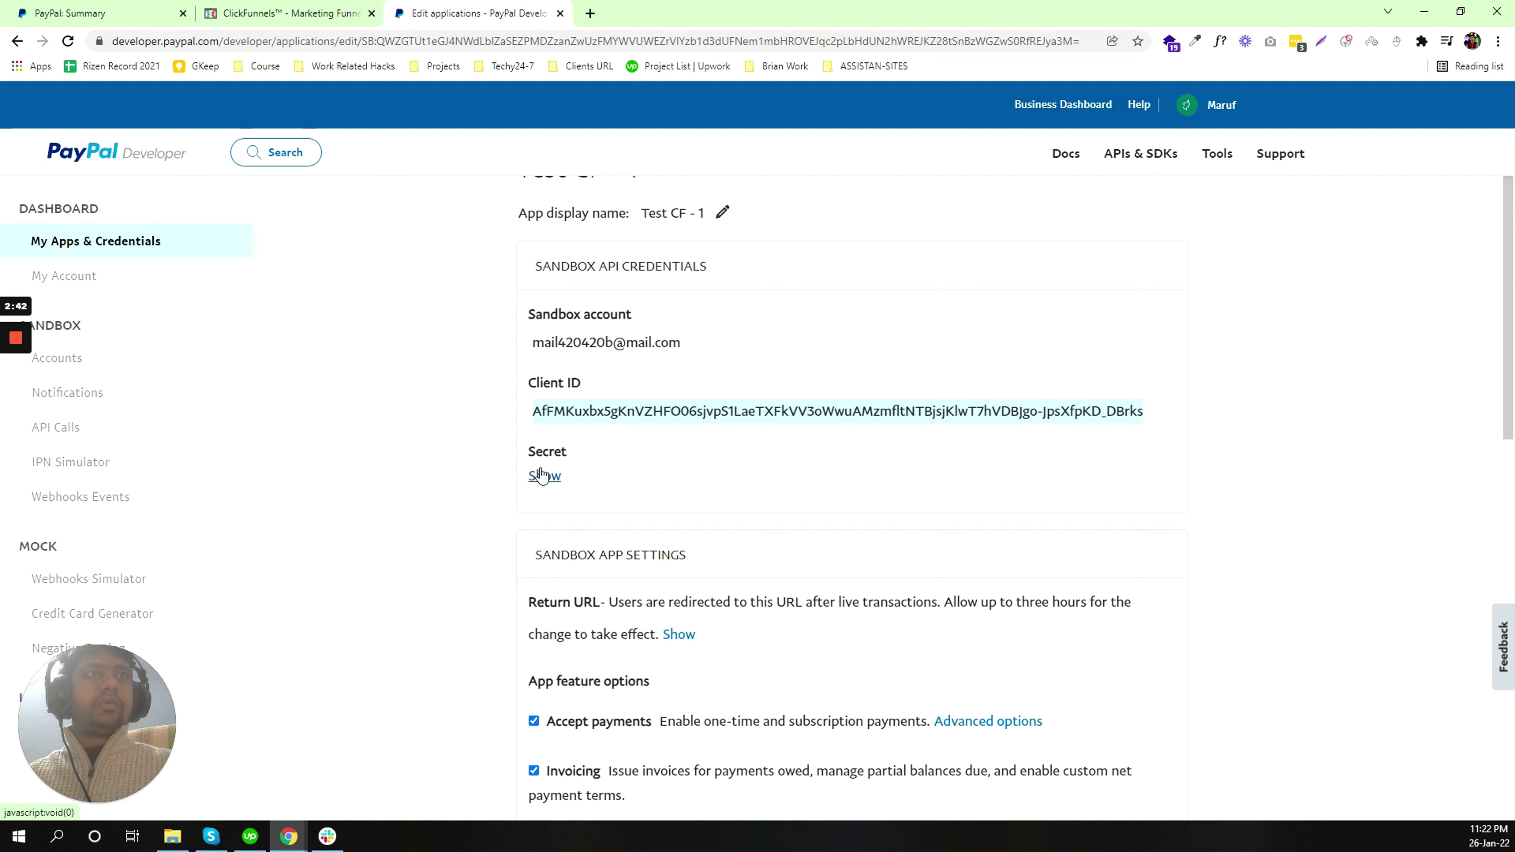
{"action": "double_click", "coordinate": [548, 452]}
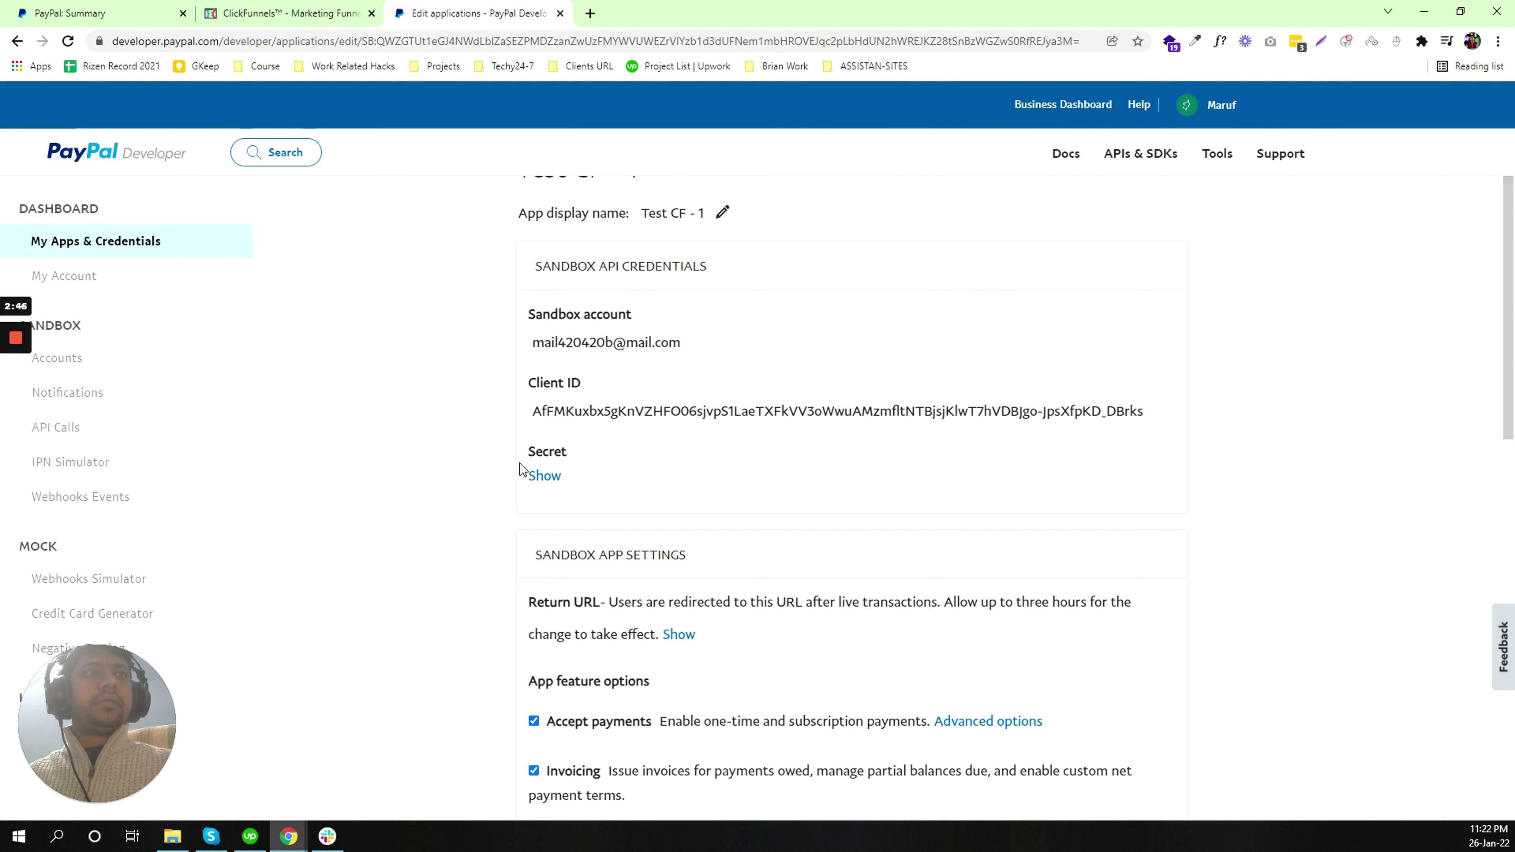
{"action": "left_click", "coordinate": [543, 476]}
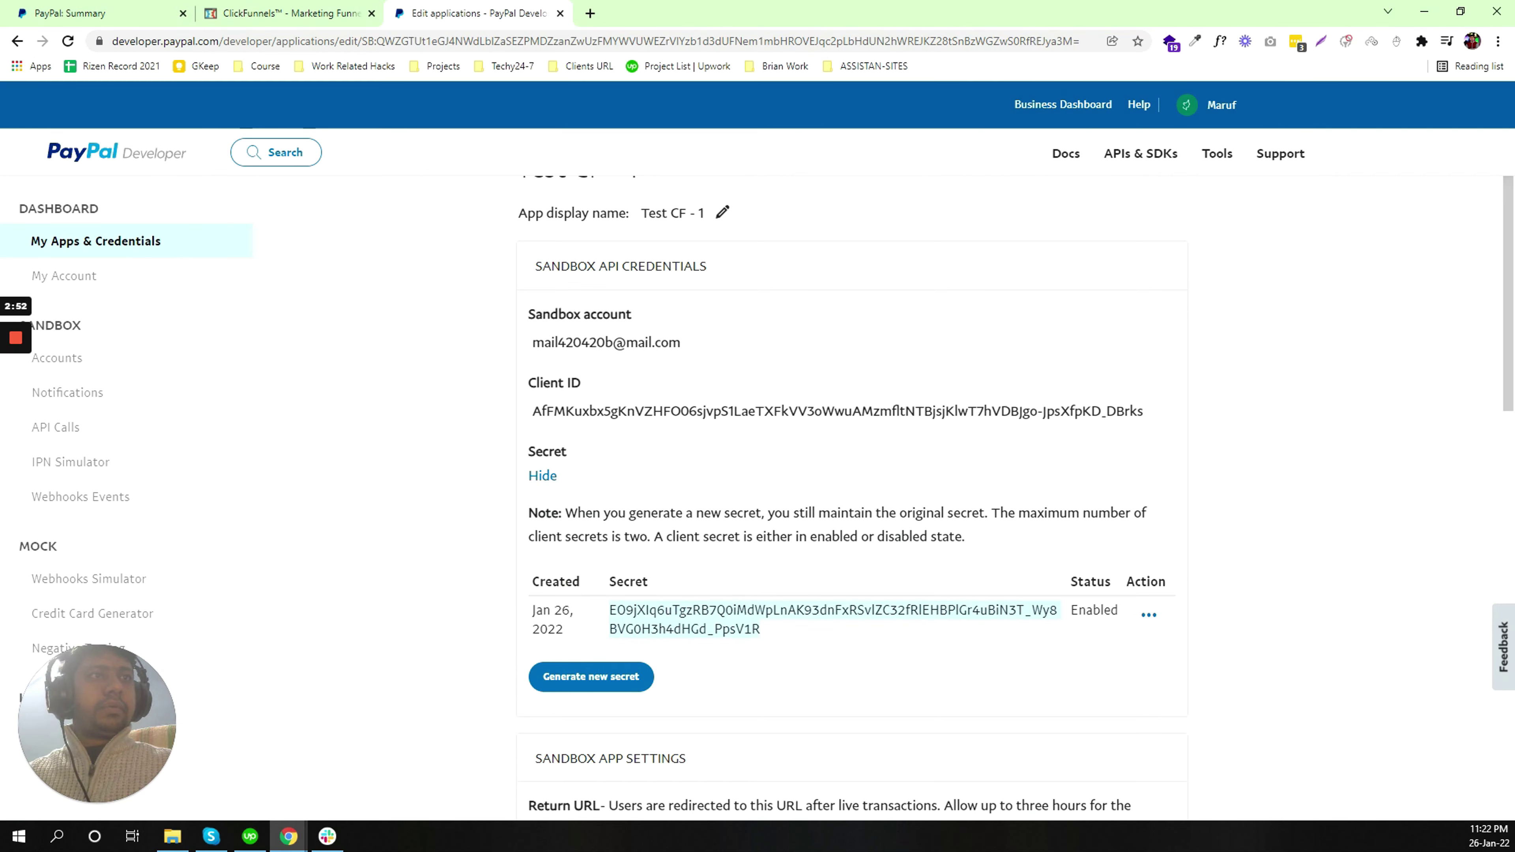
{"action": "right_click", "coordinate": [654, 616]}
{"action": "left_click", "coordinate": [692, 625]}
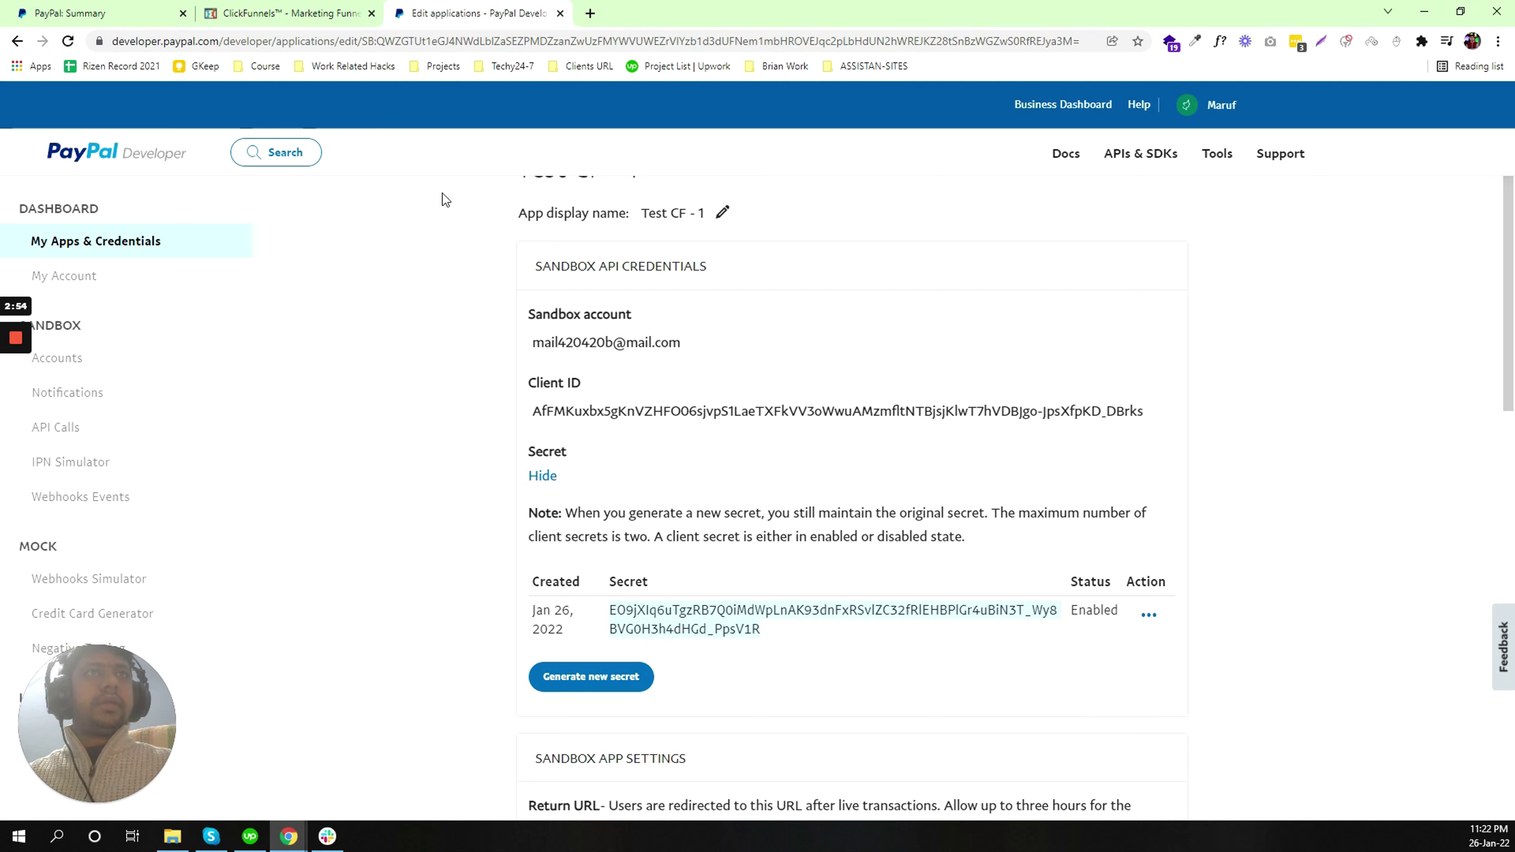
{"action": "left_click", "coordinate": [285, 13]}
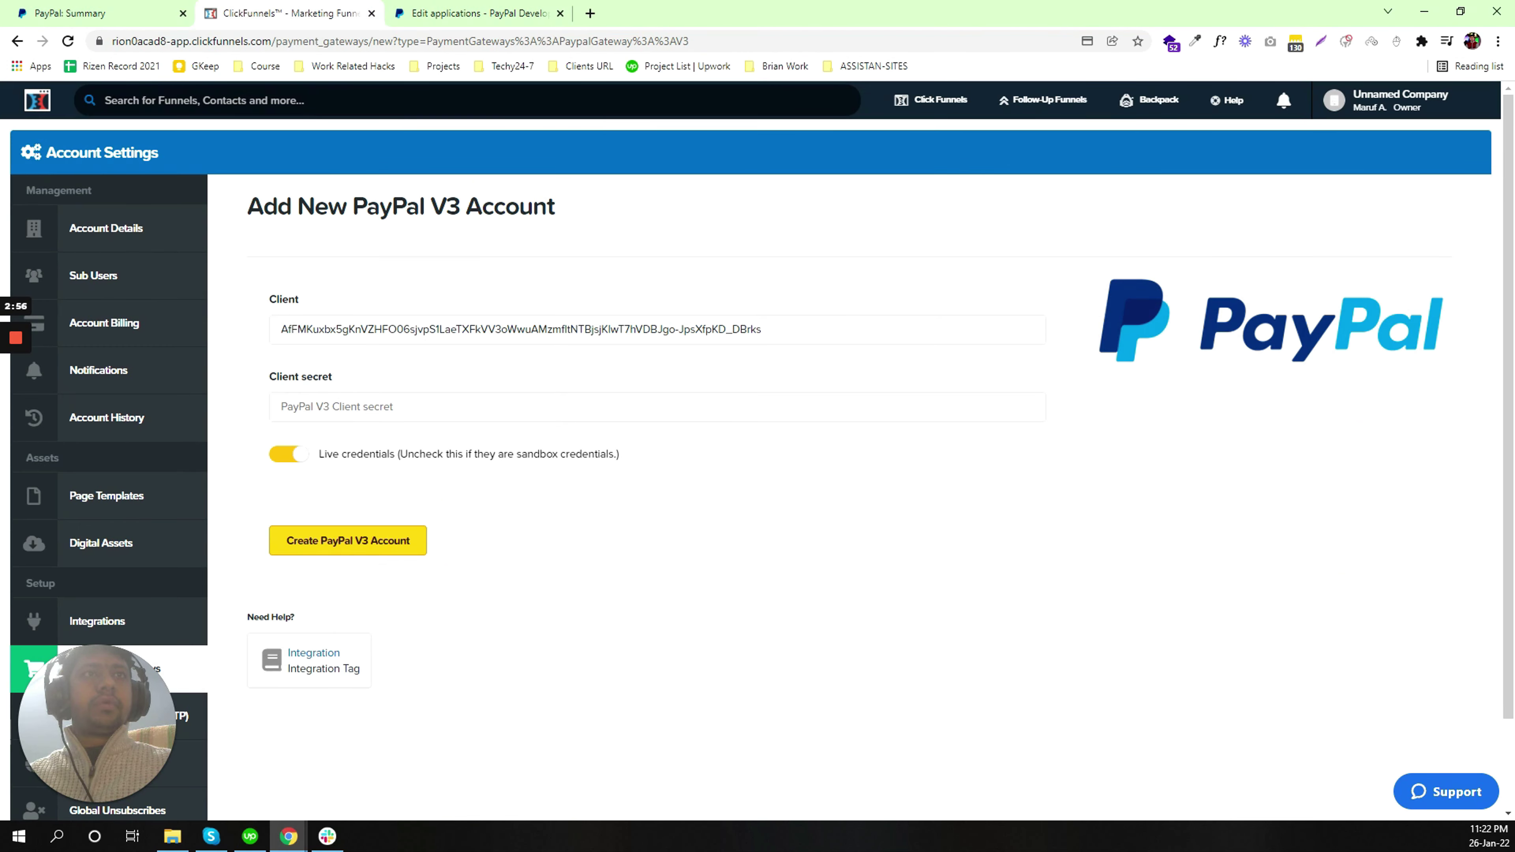
{"action": "left_click", "coordinate": [391, 408]}
{"action": "key", "text": "ctrl+v"}
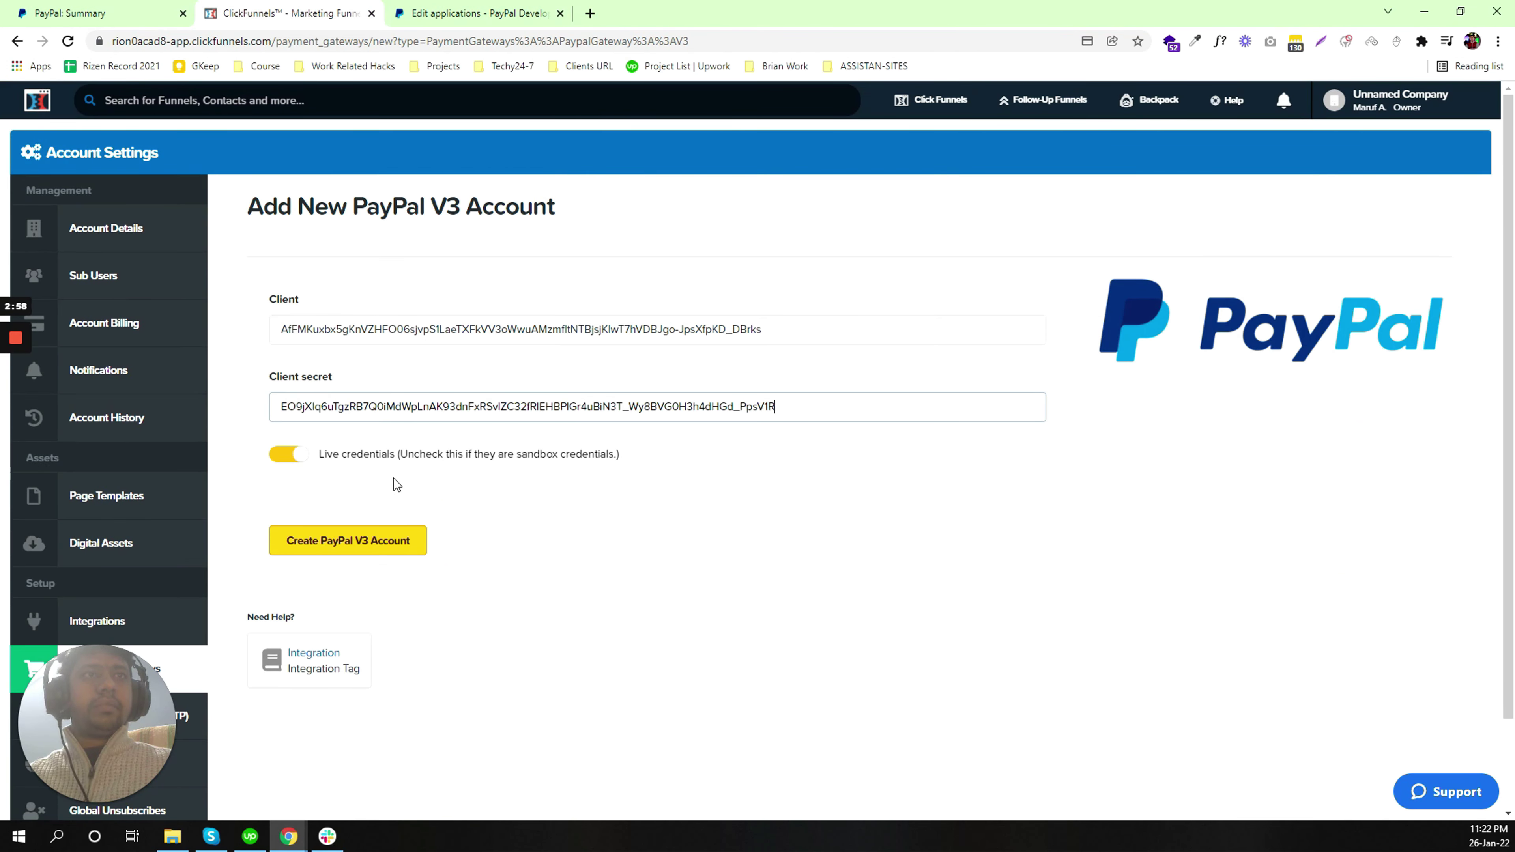
Step: Turn off Live credentials, check the sandbox API credentials in PayPal Developer, and create the PayPal V3 account in ClickFunnels
{"action": "left_click", "coordinate": [289, 455]}
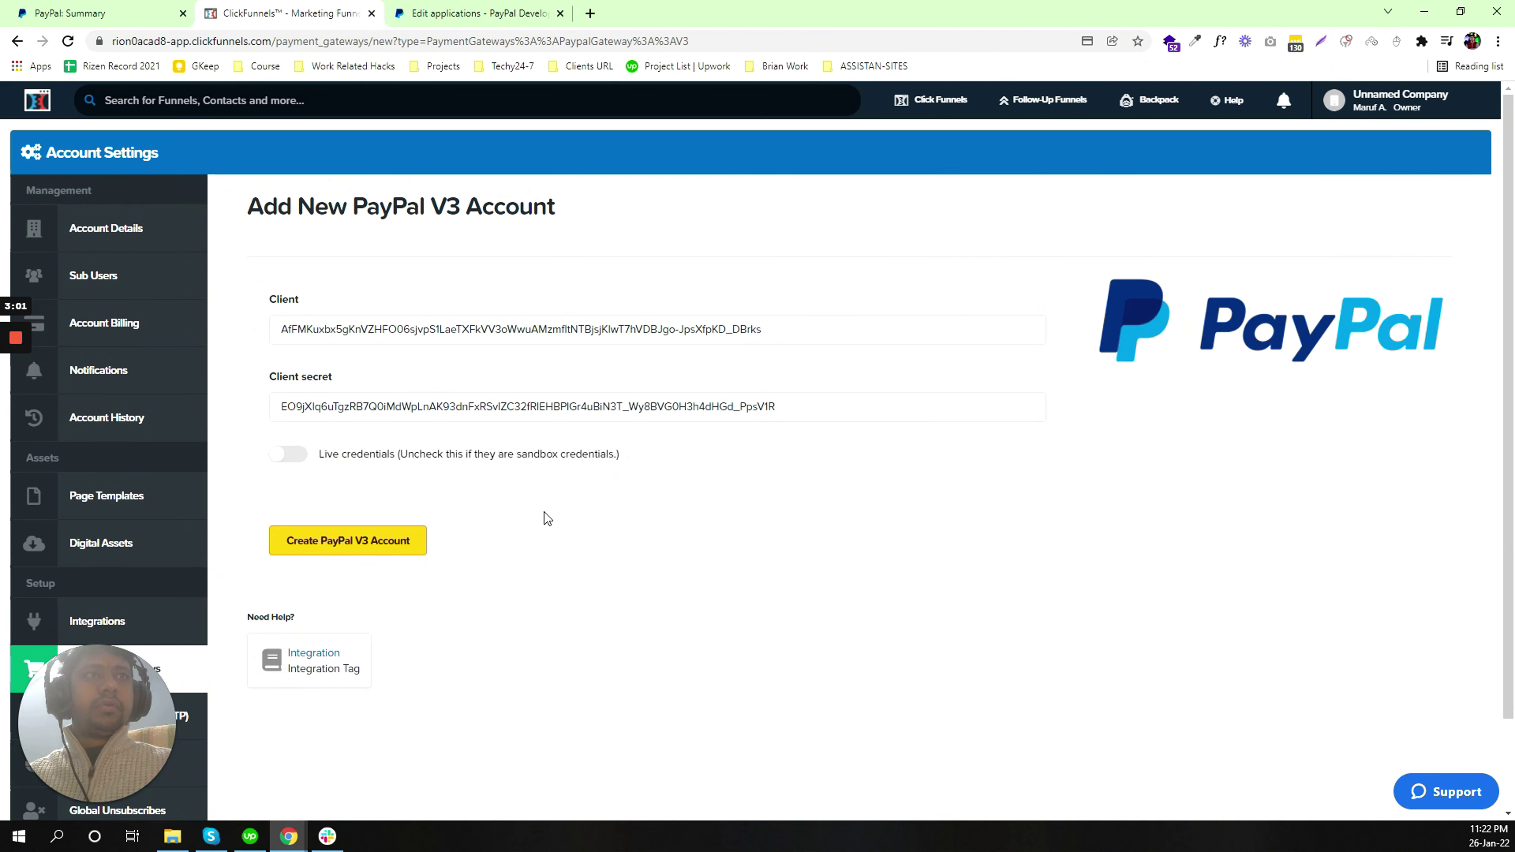
{"action": "scroll", "coordinate": [548, 518], "scroll_direction": "down", "scroll_amount": 2}
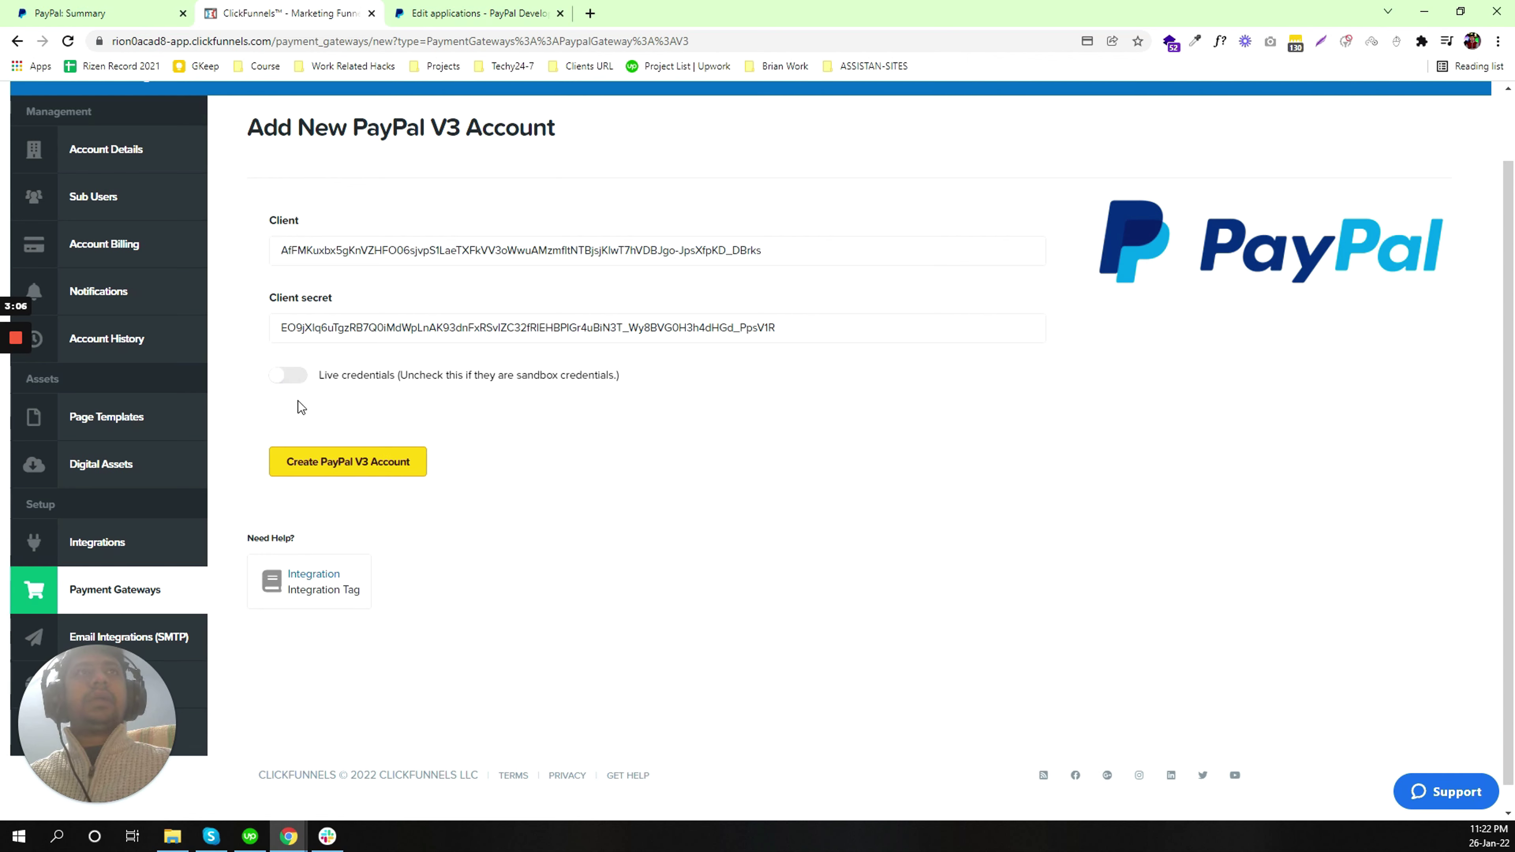
{"action": "left_click", "coordinate": [436, 6]}
{"action": "scroll", "coordinate": [626, 316], "scroll_direction": "up", "scroll_amount": 2}
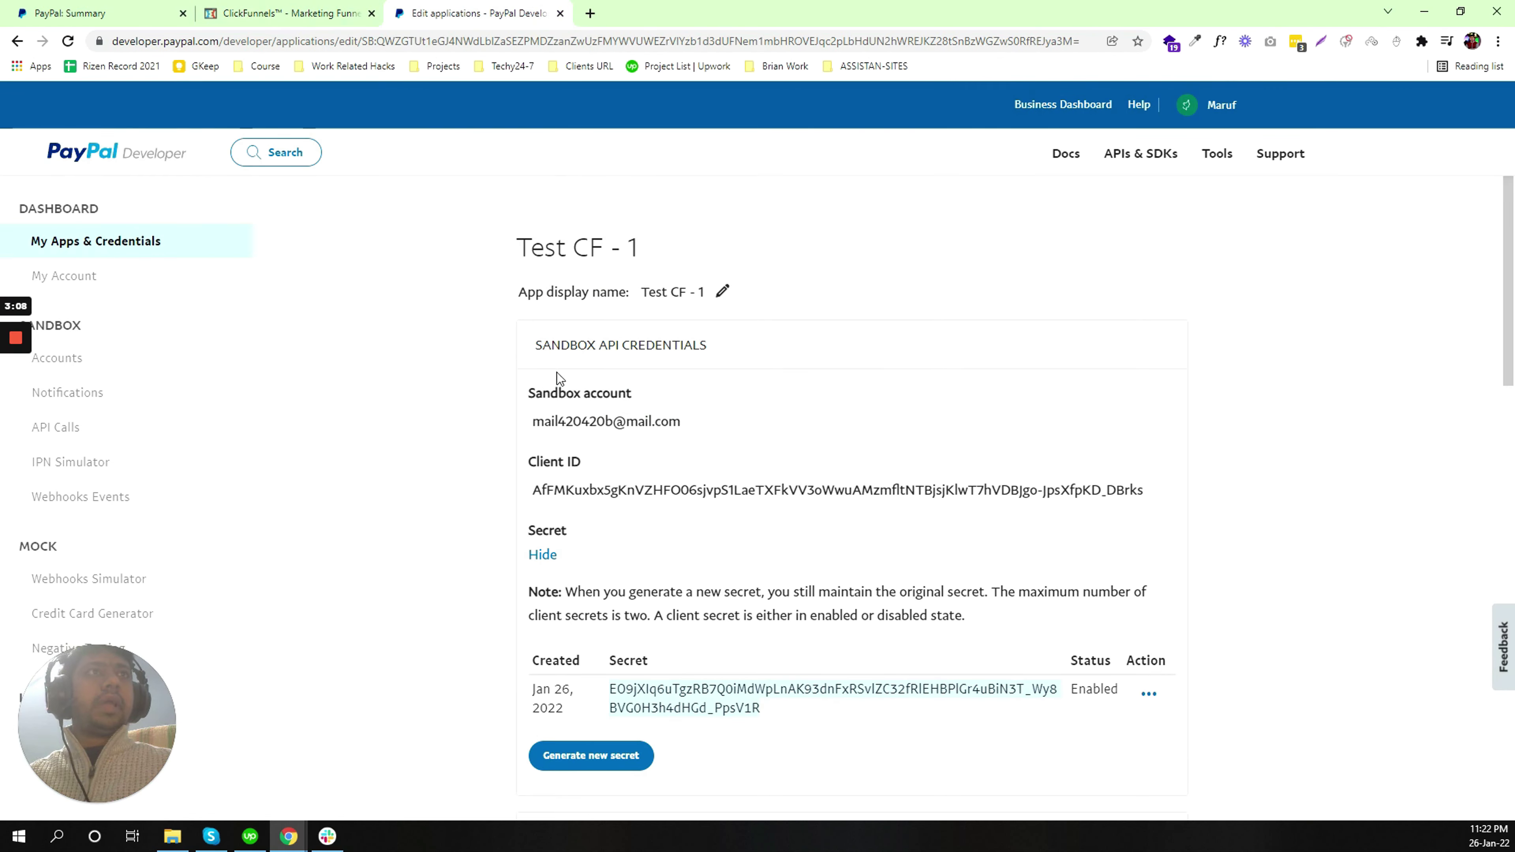
{"action": "left_click", "coordinate": [289, 13]}
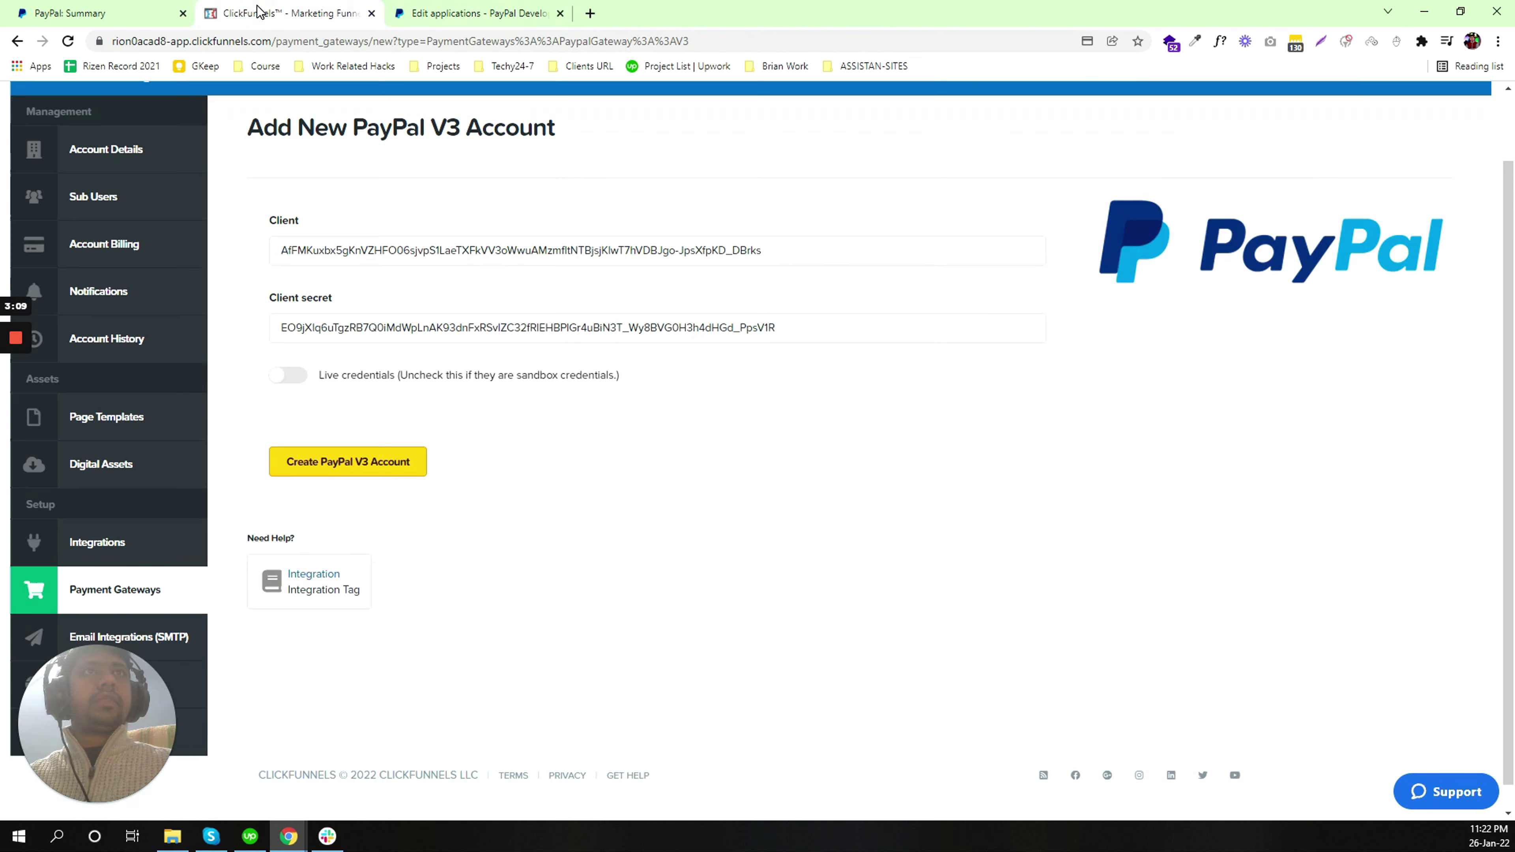
{"action": "left_click", "coordinate": [289, 377]}
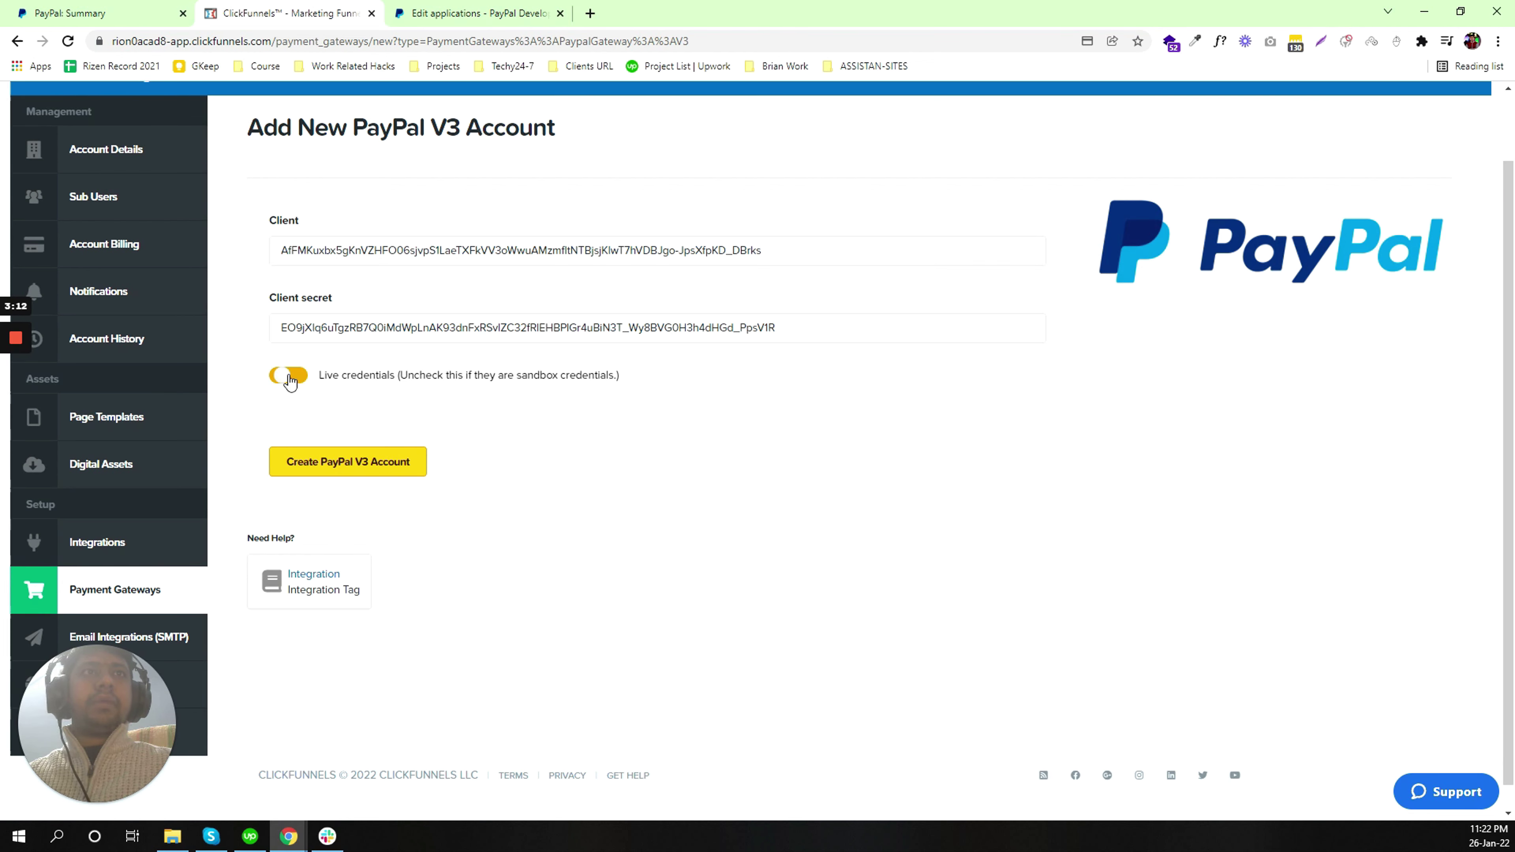
{"action": "left_click", "coordinate": [292, 377]}
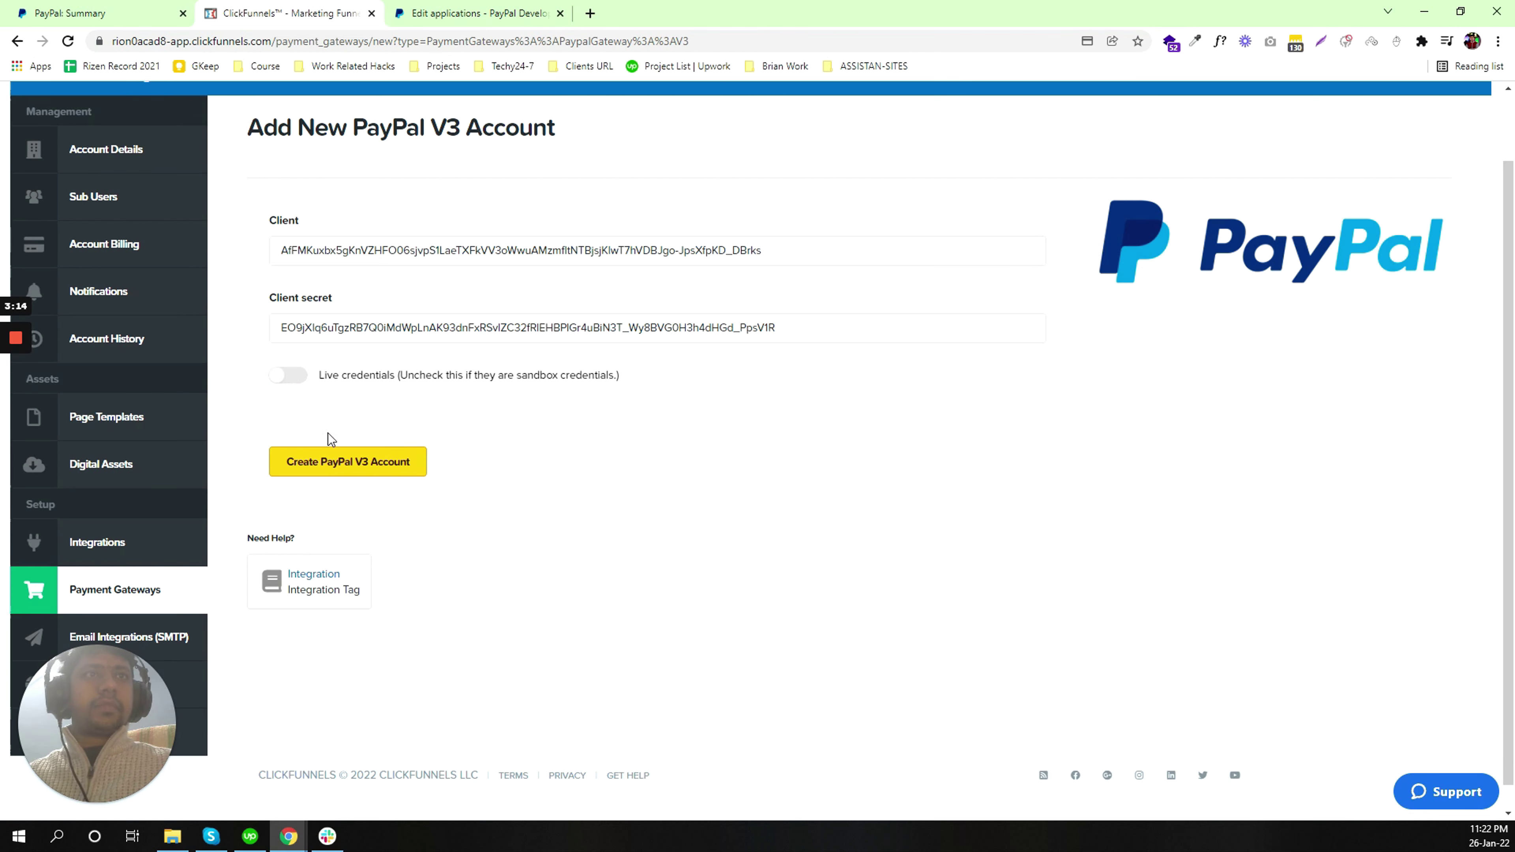
{"action": "left_click", "coordinate": [332, 469]}
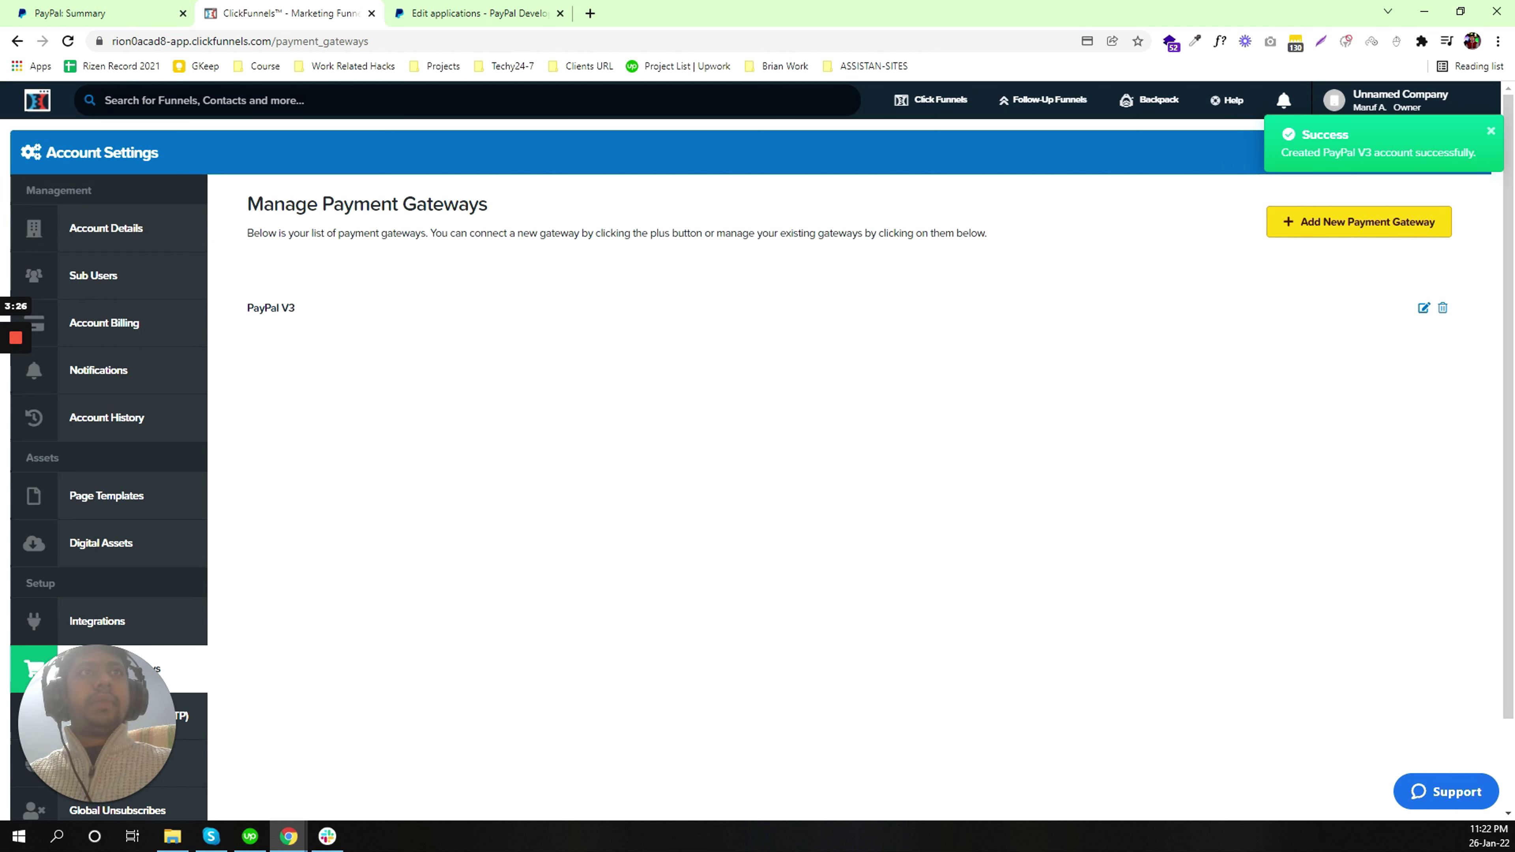
{"action": "left_click_drag", "start_coordinate": [263, 204], "coordinate": [468, 204]}
{"action": "left_click", "coordinate": [468, 206]}
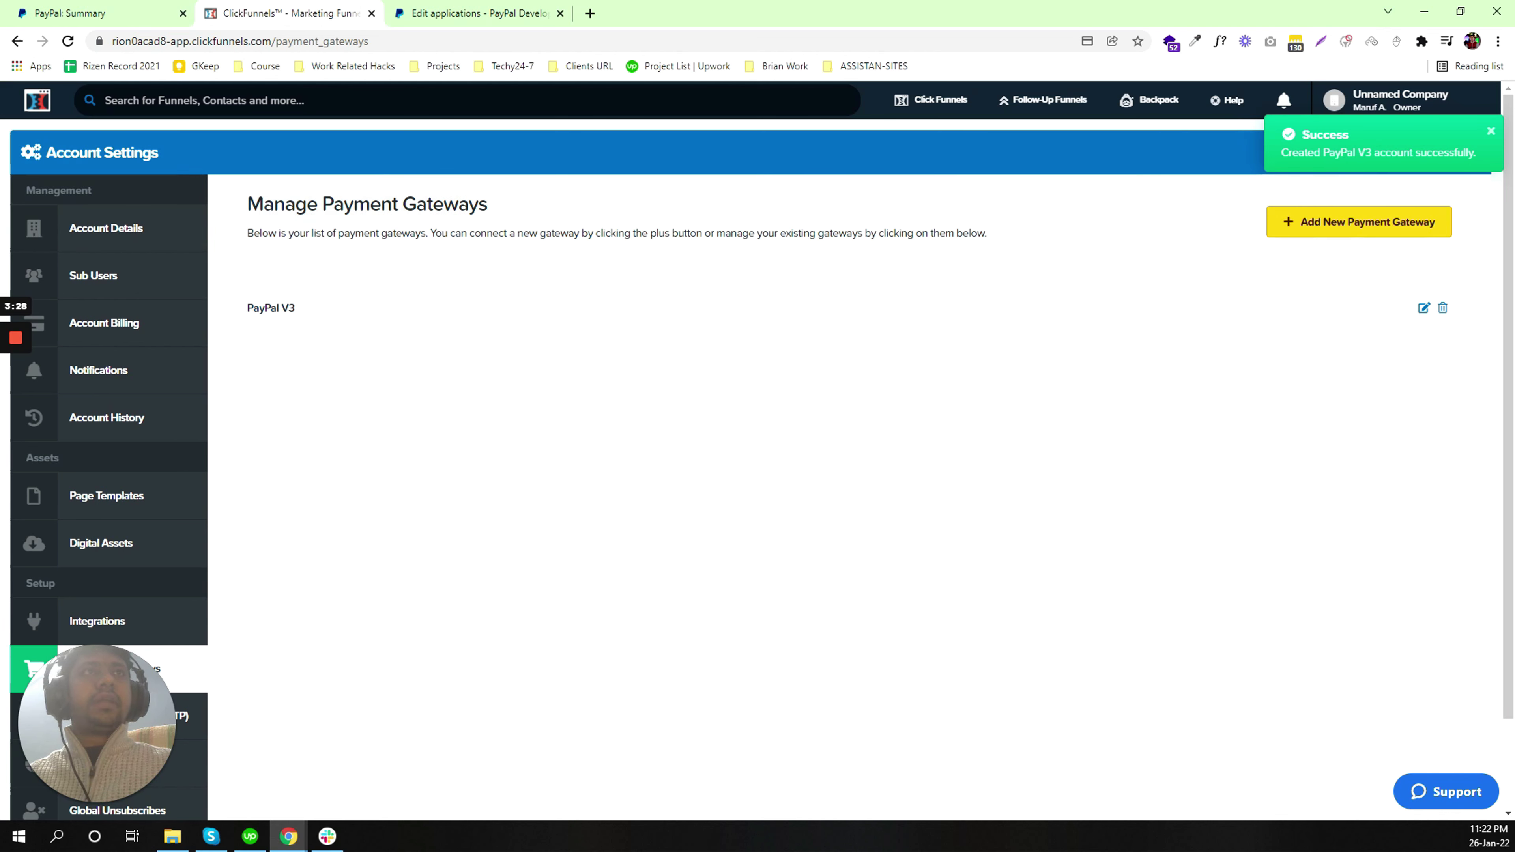